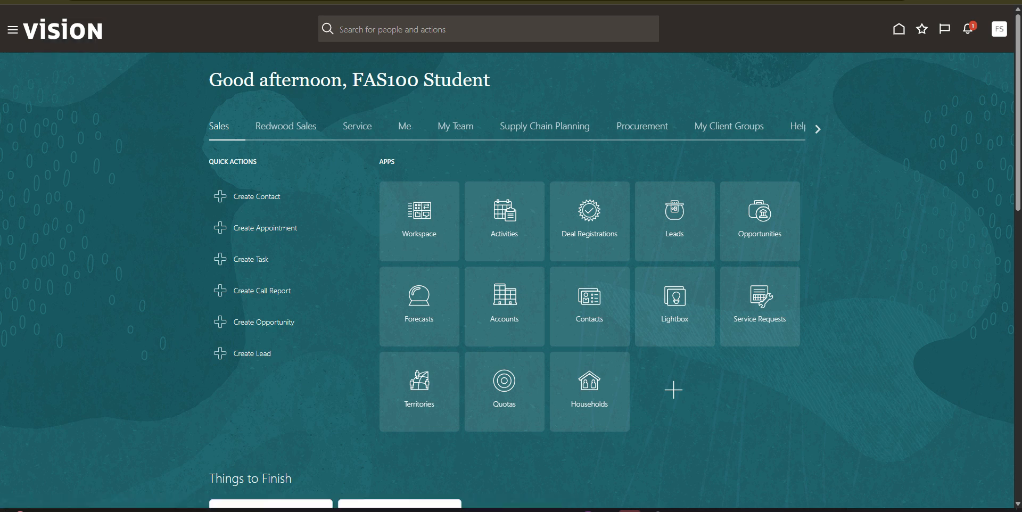
Switch to the TRAINING SHEET workbook in Excel and copy the supplier name ABC Consulting from cell A1 of Sheet4.
{"action": "mouse_move", "coordinate": [677, 511]}
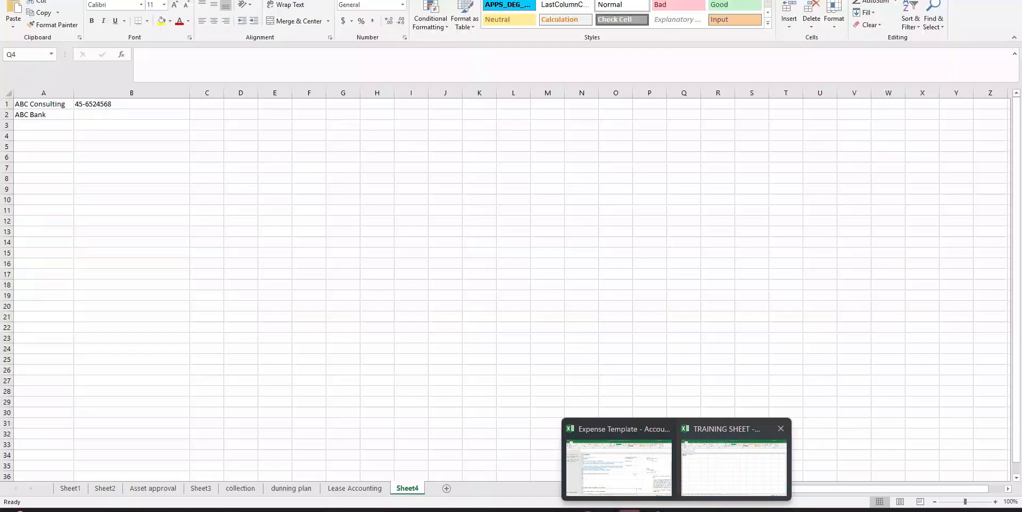
{"action": "left_click", "coordinate": [734, 467]}
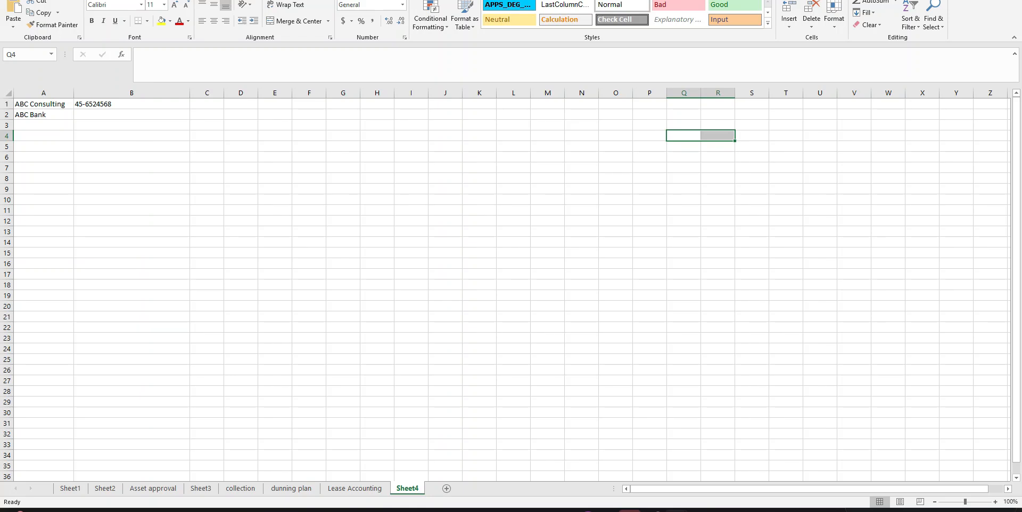
{"action": "left_click", "coordinate": [132, 104]}
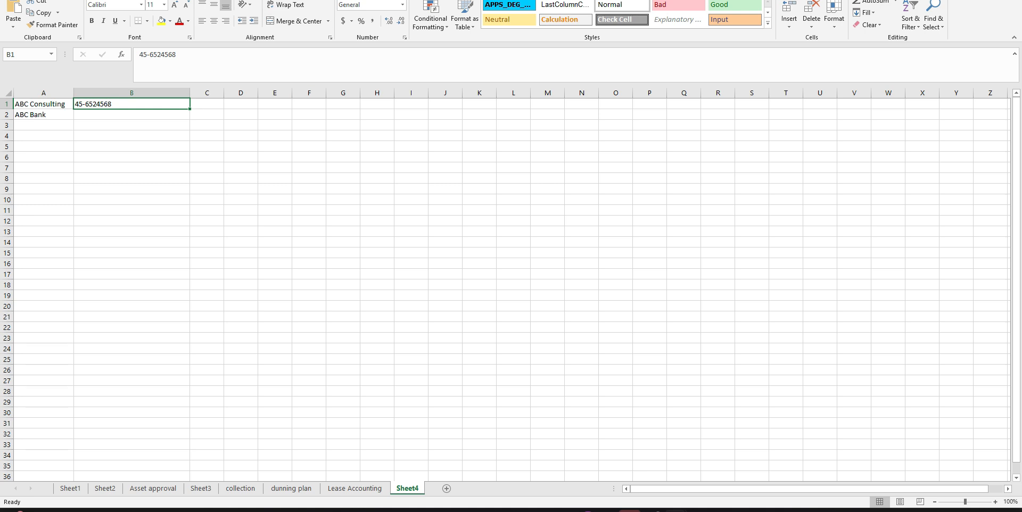
{"action": "left_click", "coordinate": [44, 115]}
{"action": "left_click", "coordinate": [44, 104]}
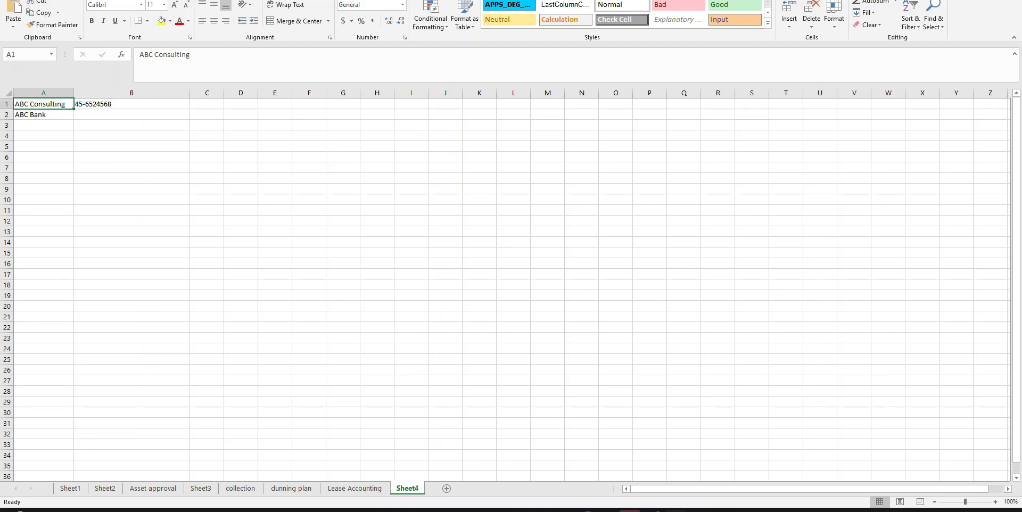
{"action": "key", "text": "ctrl+c"}
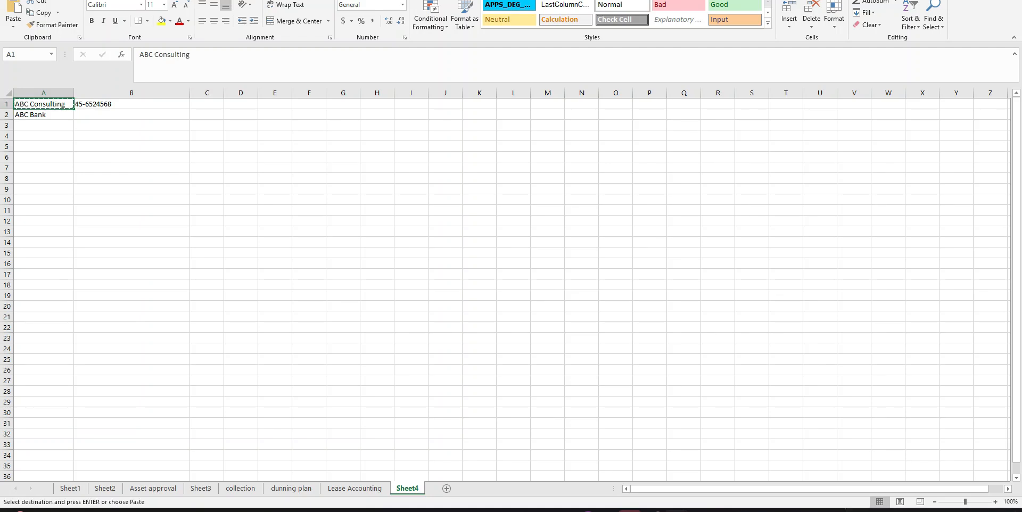
Switch back to Oracle Fusion and open the Manage Suppliers page from the supplier overview.
{"action": "key", "text": "alt+Tab"}
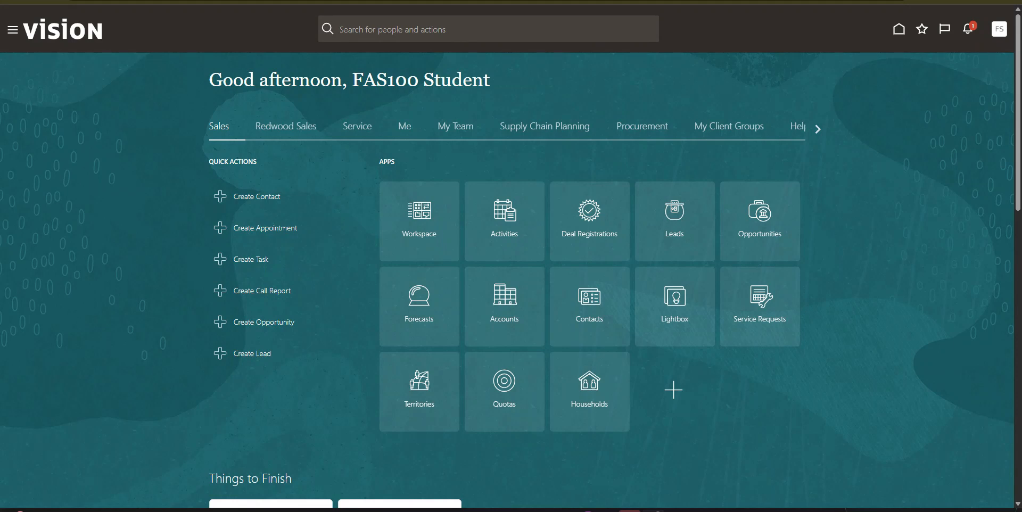
{"action": "left_click", "coordinate": [818, 129]}
{"action": "left_click", "coordinate": [819, 129]}
{"action": "left_click", "coordinate": [818, 129]}
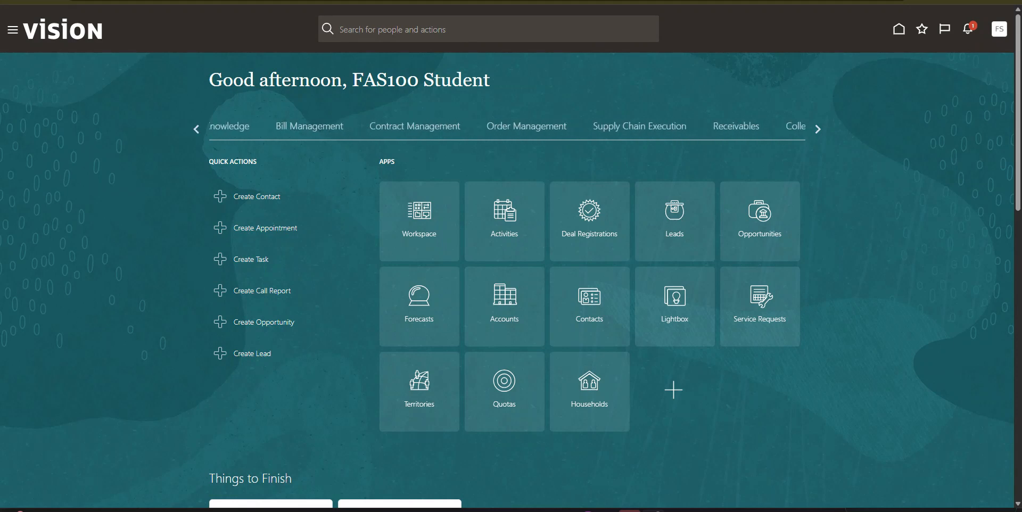
{"action": "left_click", "coordinate": [818, 130]}
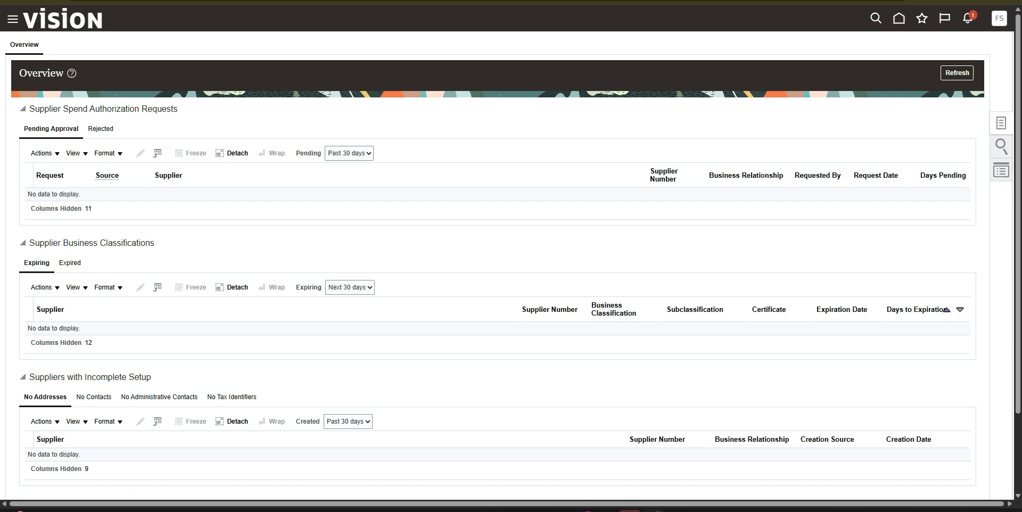
{"action": "left_click", "coordinate": [886, 47]}
Search the suppliers for the keywords ABC Consulting, using the name copied from the training sheet.
{"action": "mouse_move", "coordinate": [652, 509]}
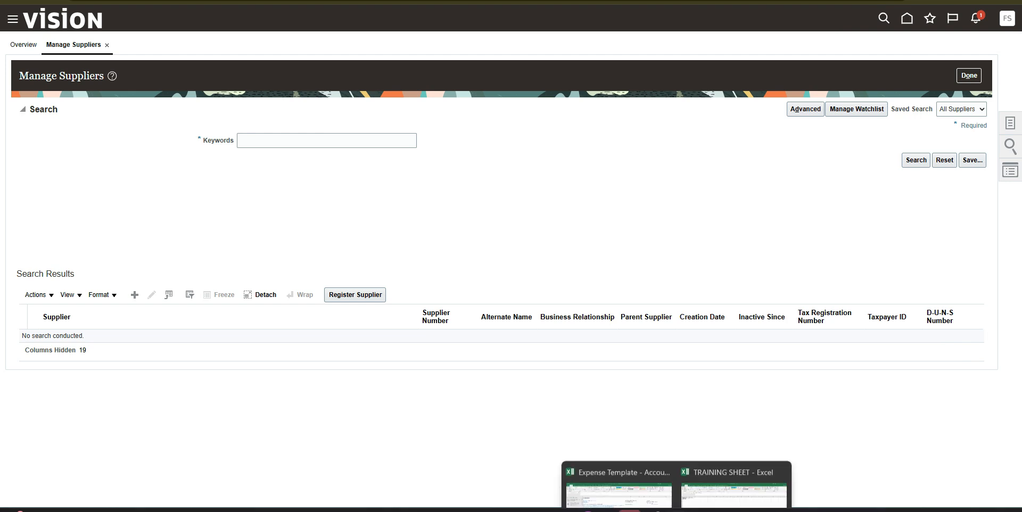
{"action": "left_click", "coordinate": [733, 434]}
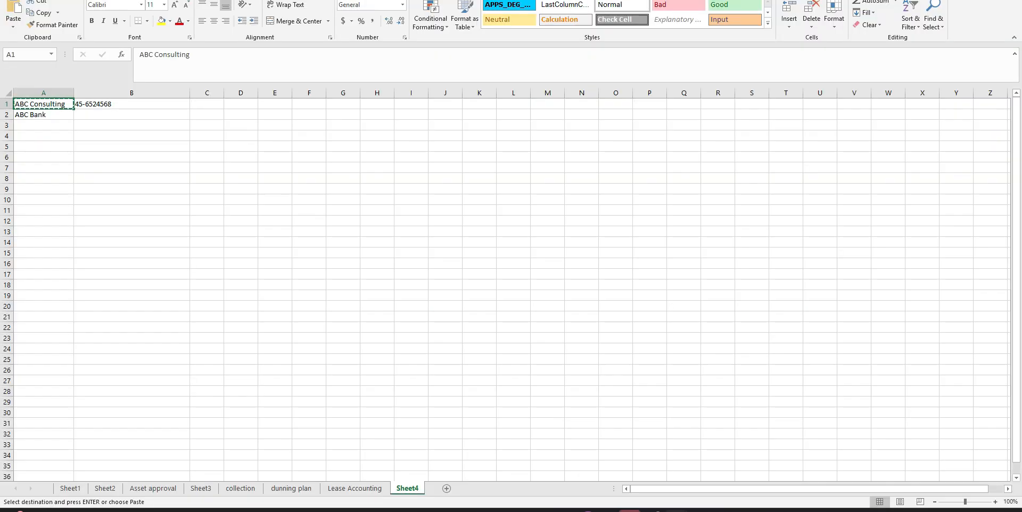
{"action": "key", "text": "alt+Tab"}
{"action": "left_click", "coordinate": [326, 141]}
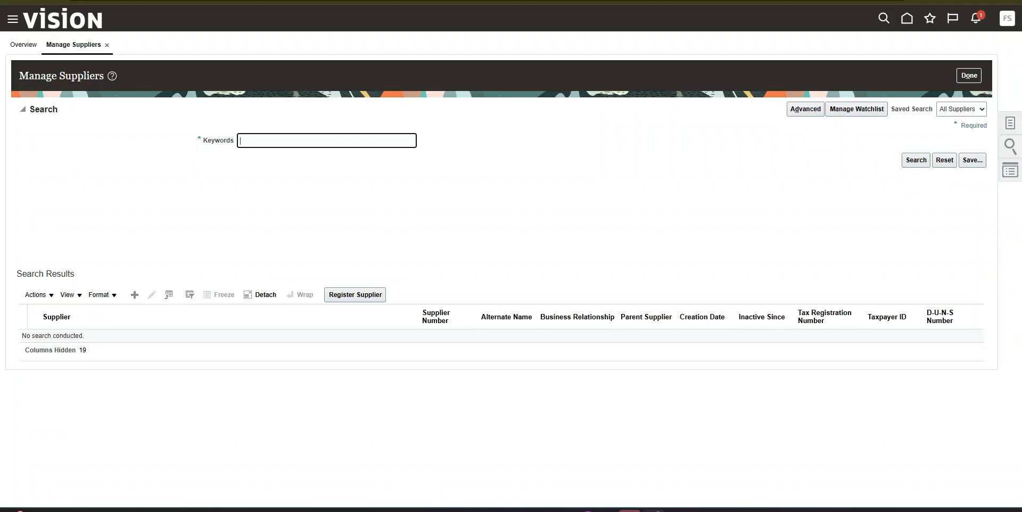
{"action": "key", "text": "ctrl+v"}
{"action": "left_click", "coordinate": [916, 160]}
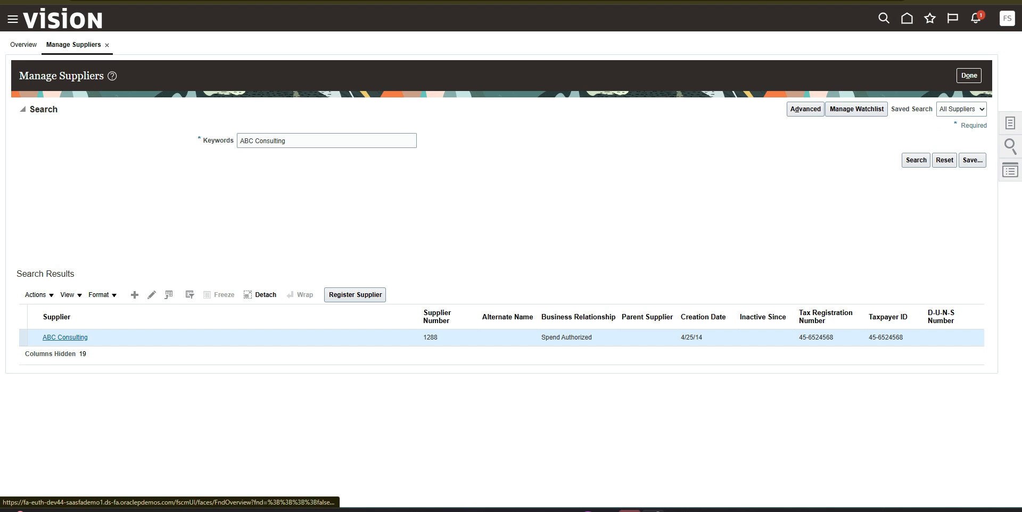
Open the ABC Consulting supplier and display its transaction tax registrations.
{"action": "left_click_drag", "start_coordinate": [799, 337], "coordinate": [834, 338]}
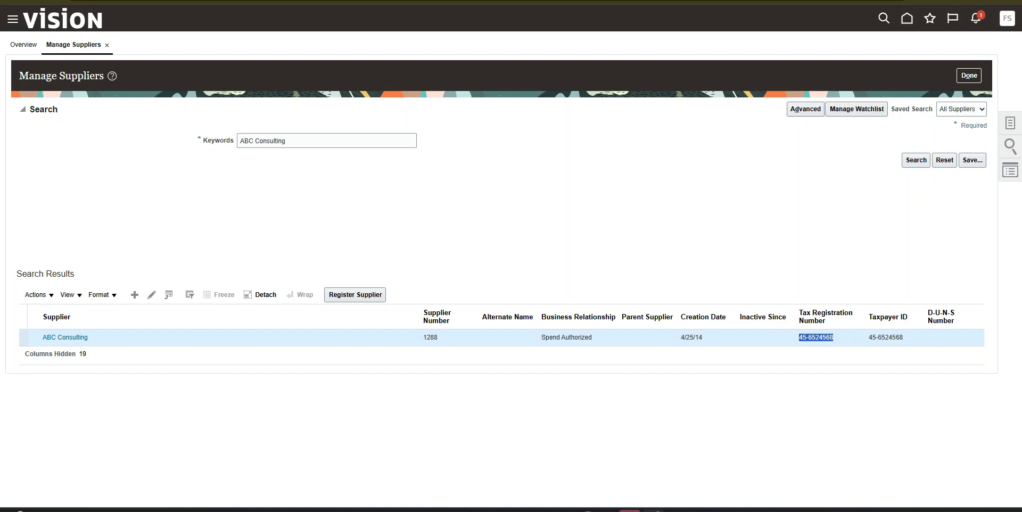
{"action": "left_click", "coordinate": [65, 338]}
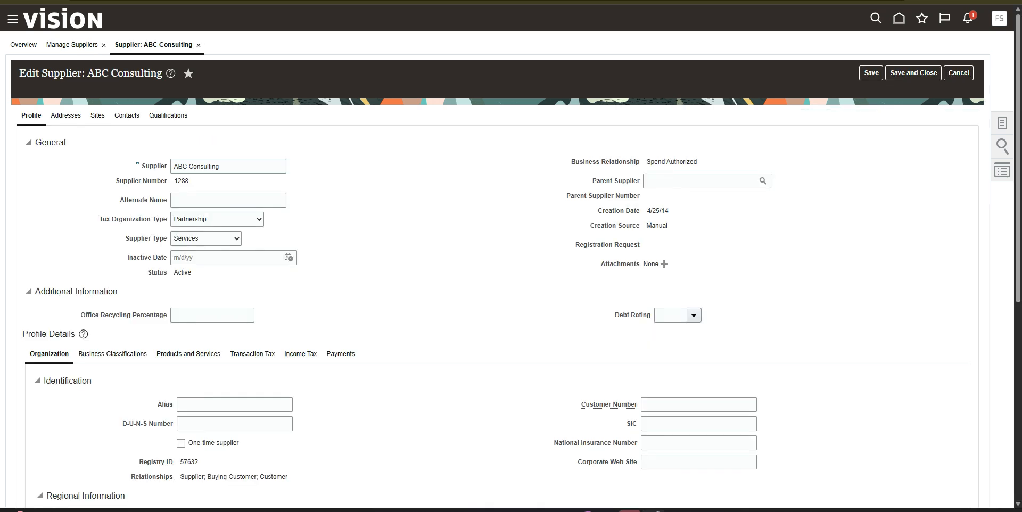
{"action": "scroll", "coordinate": [511, 267], "scroll_direction": "down", "scroll_amount": 3}
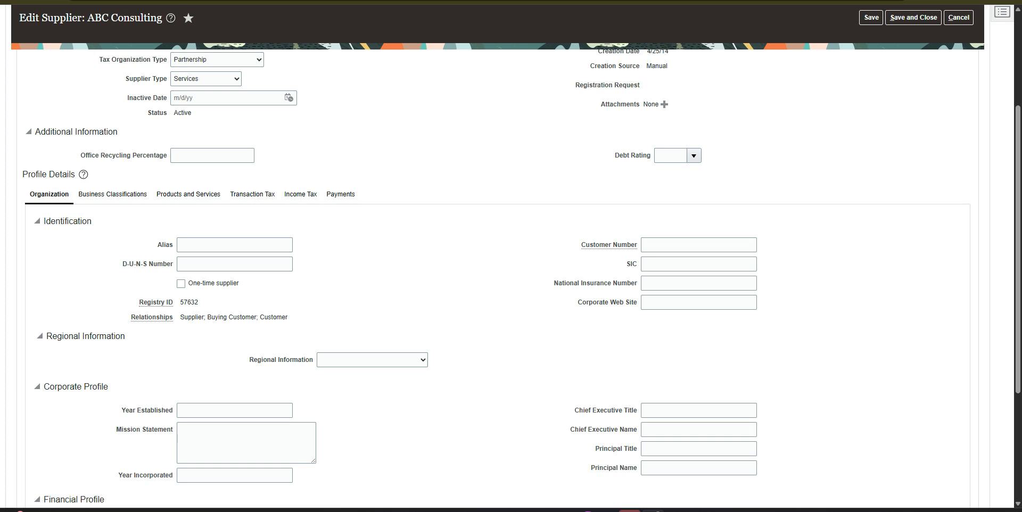
{"action": "left_click", "coordinate": [253, 195]}
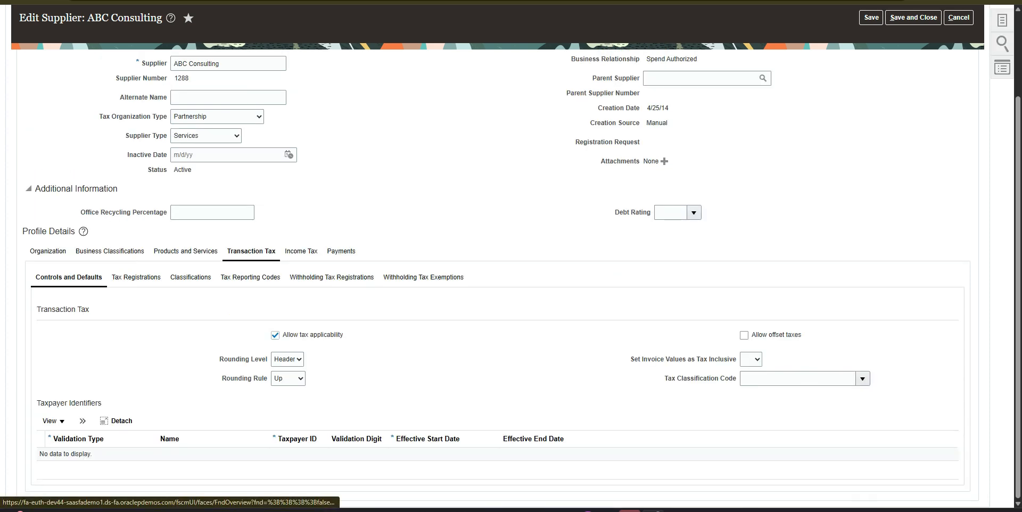
{"action": "left_click", "coordinate": [136, 277]}
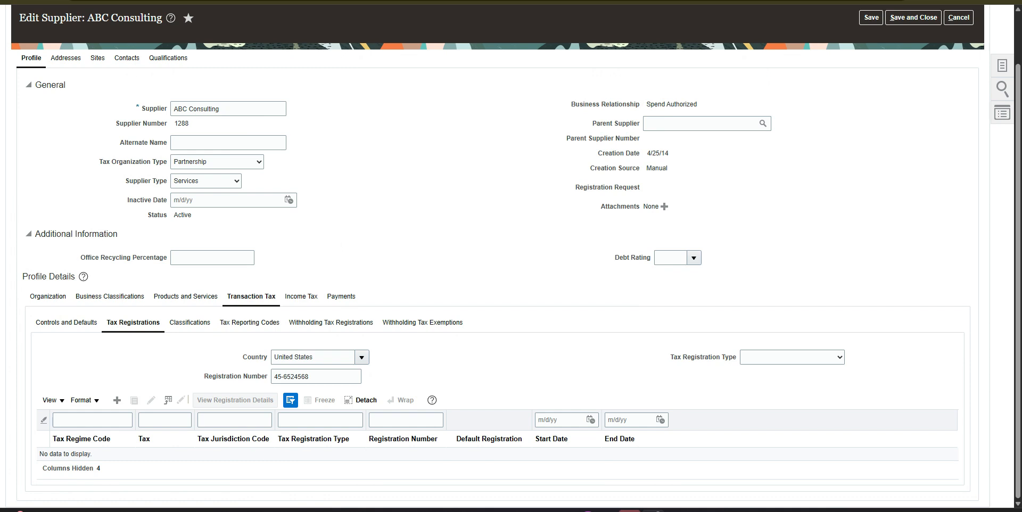
Copy ABC Consulting's tax registration number and leave the supplier record without saving.
{"action": "left_click_drag", "start_coordinate": [316, 377], "coordinate": [272, 377]}
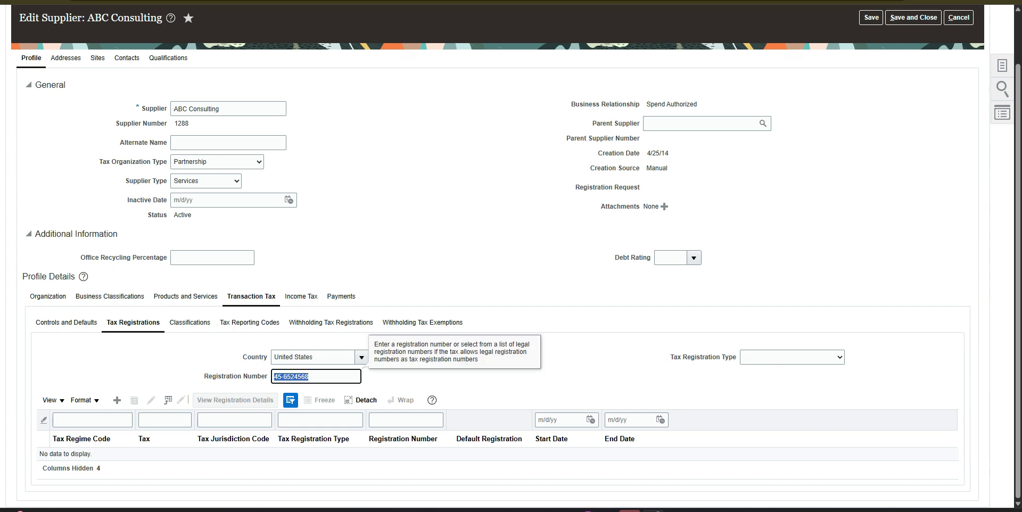
{"action": "left_click", "coordinate": [310, 377]}
{"action": "key", "text": "ctrl+a"}
{"action": "right_click", "coordinate": [292, 377]}
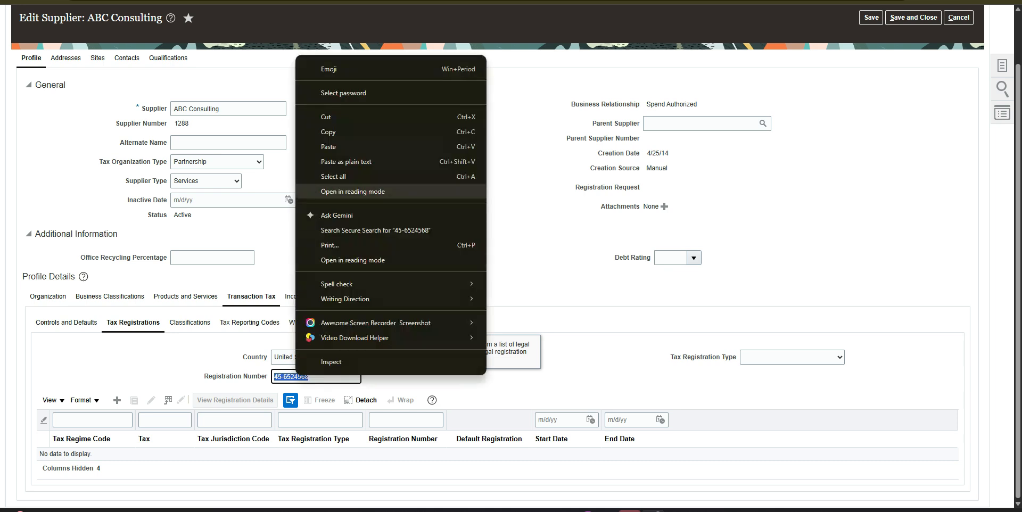
{"action": "left_click", "coordinate": [319, 132]}
{"action": "scroll", "coordinate": [512, 255], "scroll_direction": "up", "scroll_amount": 2}
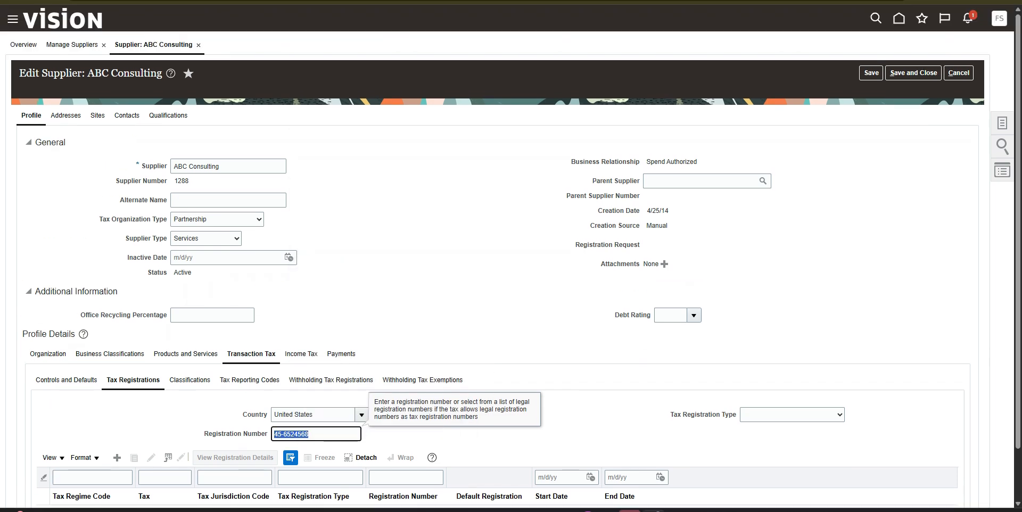
{"action": "left_click", "coordinate": [959, 72]}
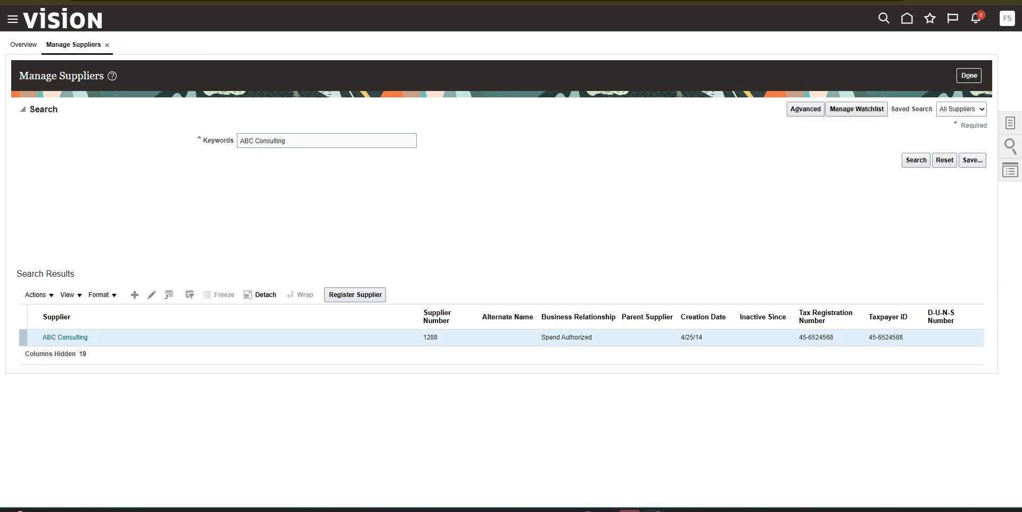
Change the supplier search keywords to "ABC bank" and run the search.
{"action": "left_click", "coordinate": [287, 141]}
{"action": "key", "text": "BackSpace"}
{"action": "key", "text": "BackSpace"}
{"action": "key", "text": "BackSpace"}
{"action": "key", "text": "BackSpace"}
{"action": "key", "text": "BackSpace"}
{"action": "key", "text": "BackSpace"}
{"action": "key", "text": "BackSpace"}
{"action": "key", "text": "BackSpace"}
{"action": "type", "text": "bank"}
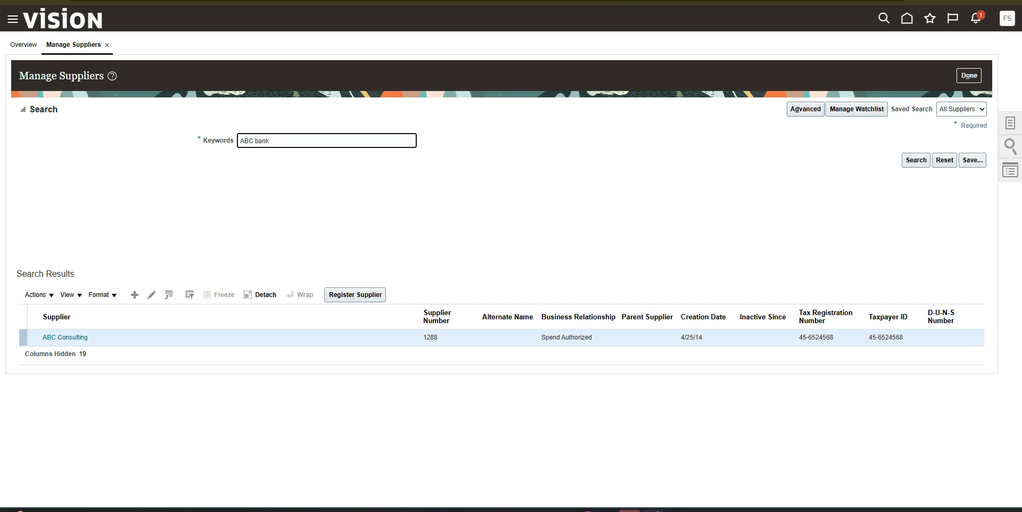
{"action": "left_click", "coordinate": [916, 160]}
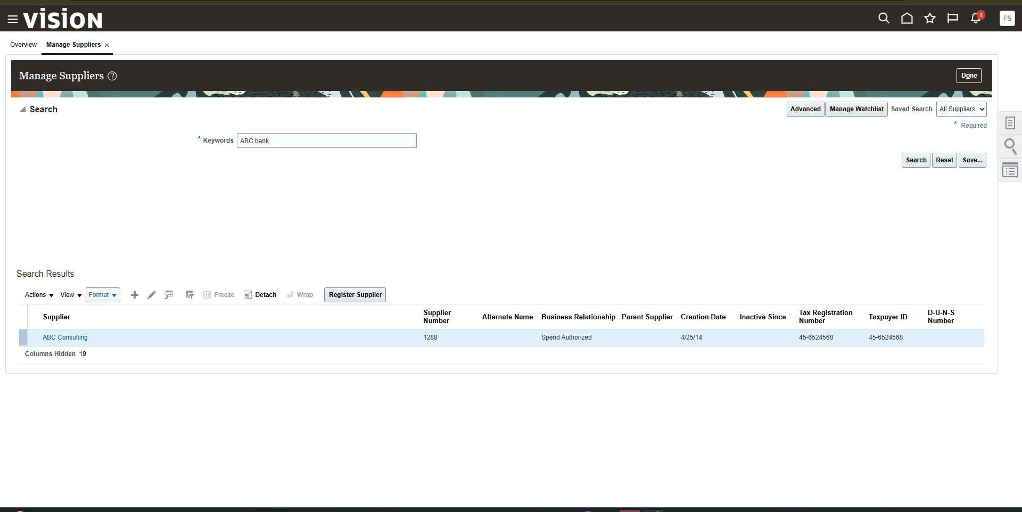
Open the ABC Bank supplier and display its transaction tax registrations.
{"action": "left_click", "coordinate": [58, 337]}
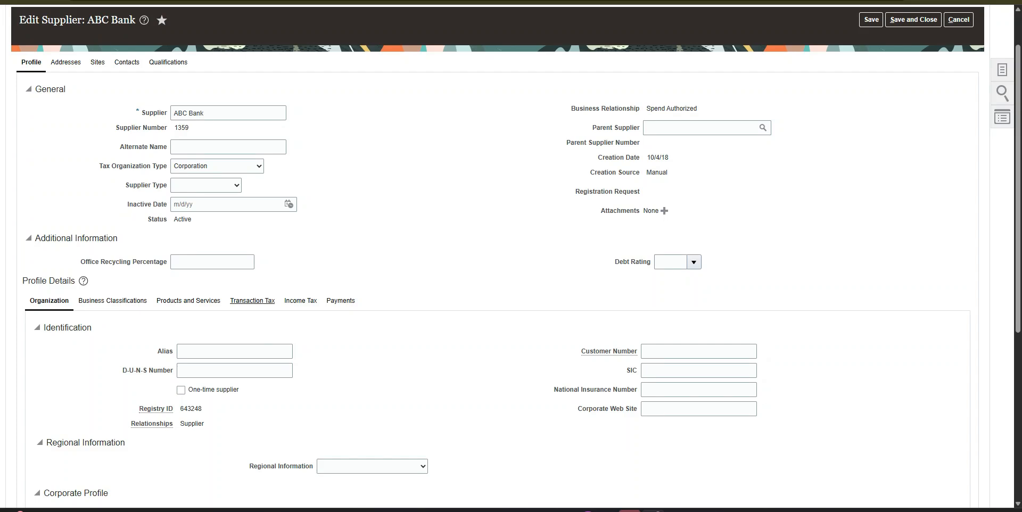
{"action": "left_click", "coordinate": [252, 301]}
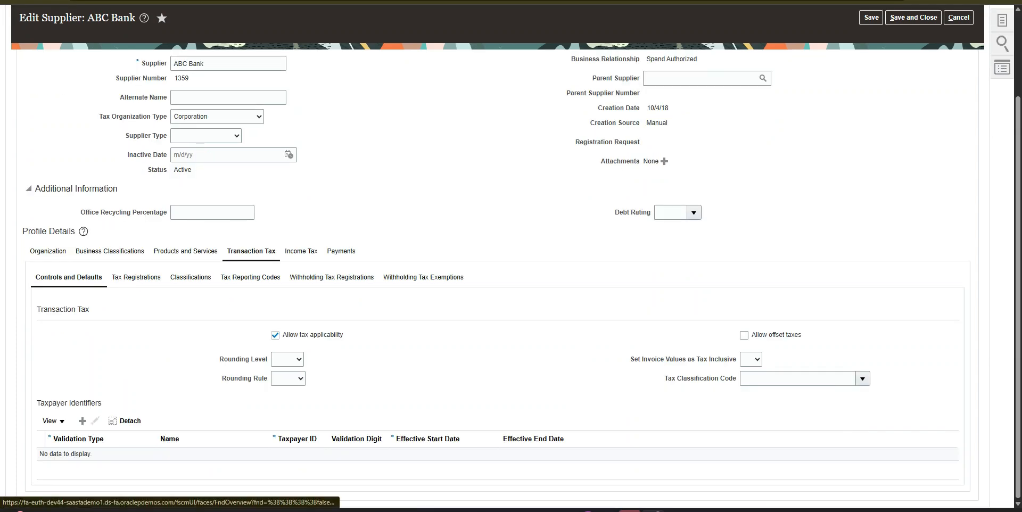
{"action": "left_click", "coordinate": [135, 278]}
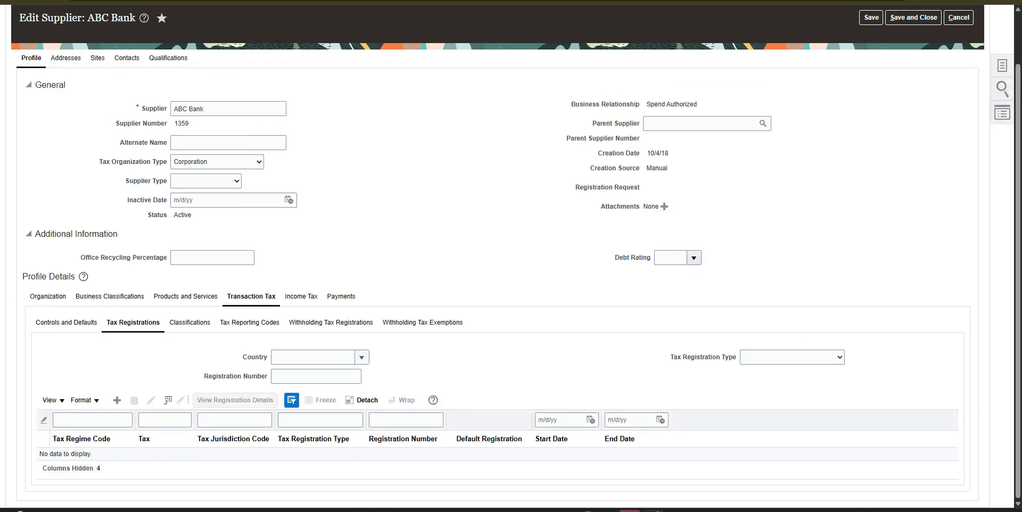
Set the tax registration country of ABC Bank to United States.
{"action": "left_click", "coordinate": [362, 358]}
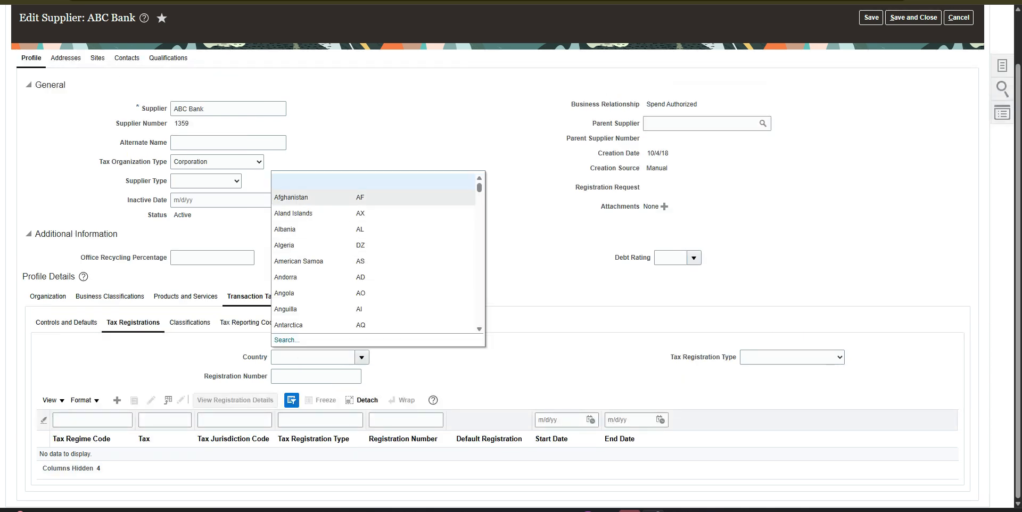
{"action": "scroll", "coordinate": [373, 250], "scroll_direction": "down", "scroll_amount": 3}
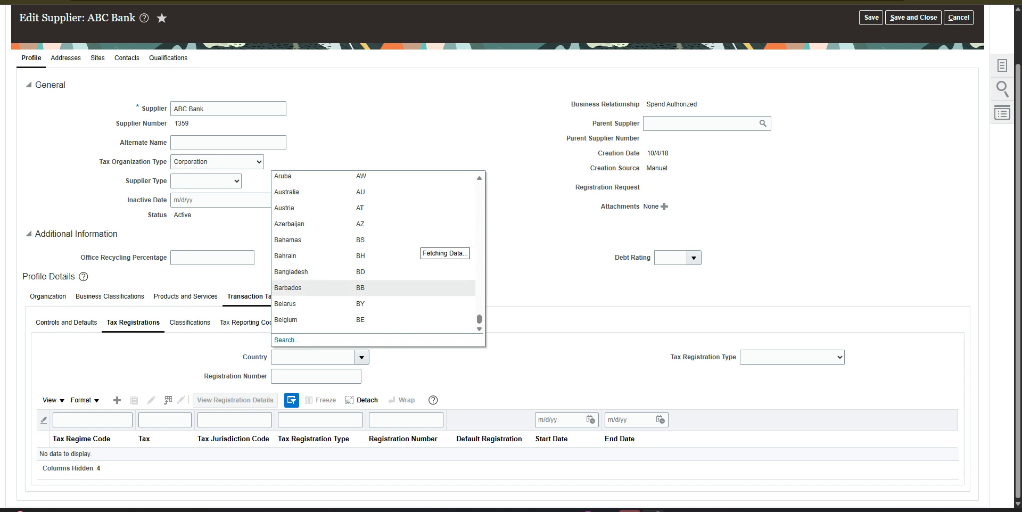
{"action": "scroll", "coordinate": [373, 304], "scroll_direction": "up", "scroll_amount": 4}
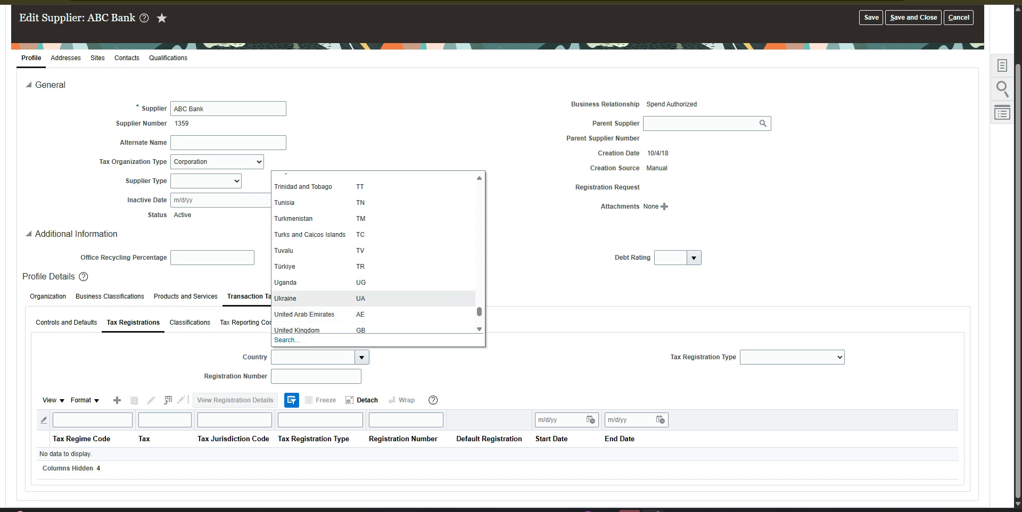
{"action": "scroll", "coordinate": [320, 299], "scroll_direction": "down", "scroll_amount": 1}
{"action": "left_click", "coordinate": [319, 294]}
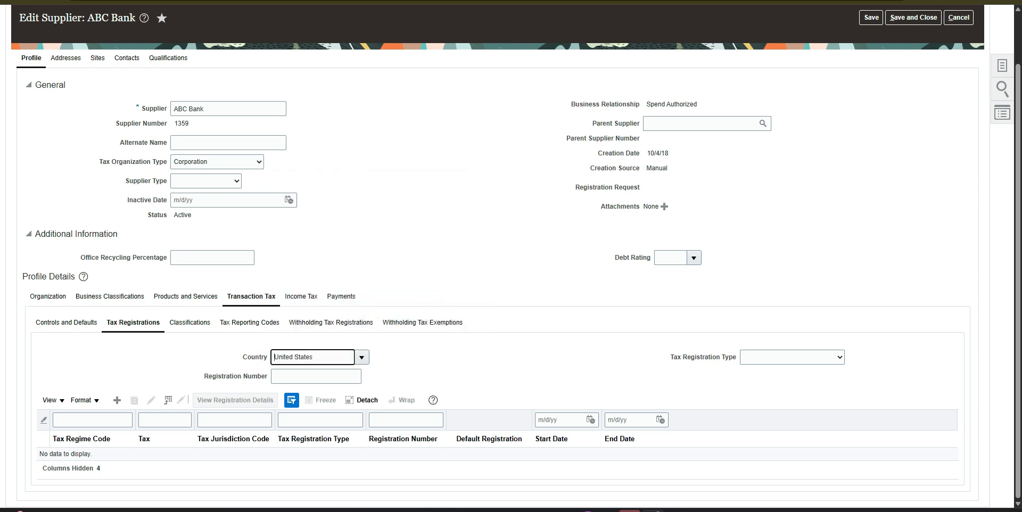
Enter ABC Consulting's tax registration number as ABC Bank's registration number and try to save the supplier.
{"action": "left_click", "coordinate": [316, 376]}
{"action": "type", "text": "45-6524568"}
{"action": "key", "text": "Tab"}
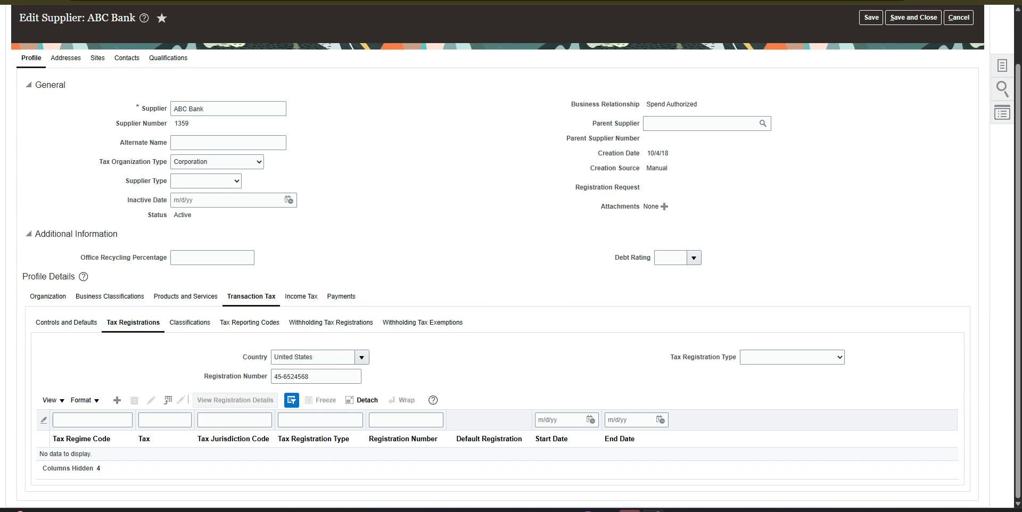
{"action": "scroll", "coordinate": [511, 256], "scroll_direction": "up", "scroll_amount": 2}
{"action": "left_click", "coordinate": [871, 73]}
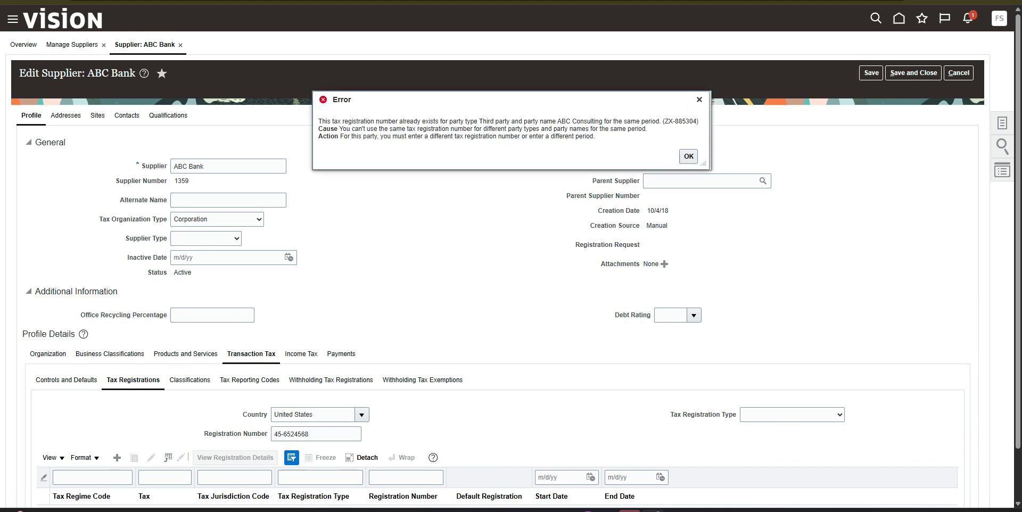
Read the explanation in the error message and dismiss it.
{"action": "left_click_drag", "start_coordinate": [318, 122], "coordinate": [531, 121]}
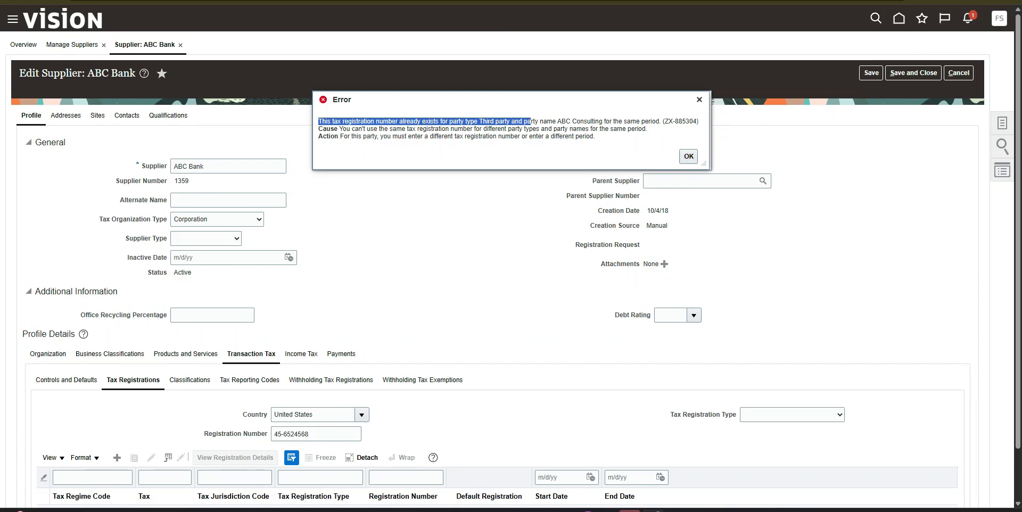
{"action": "left_click_drag", "start_coordinate": [562, 121], "coordinate": [665, 122]}
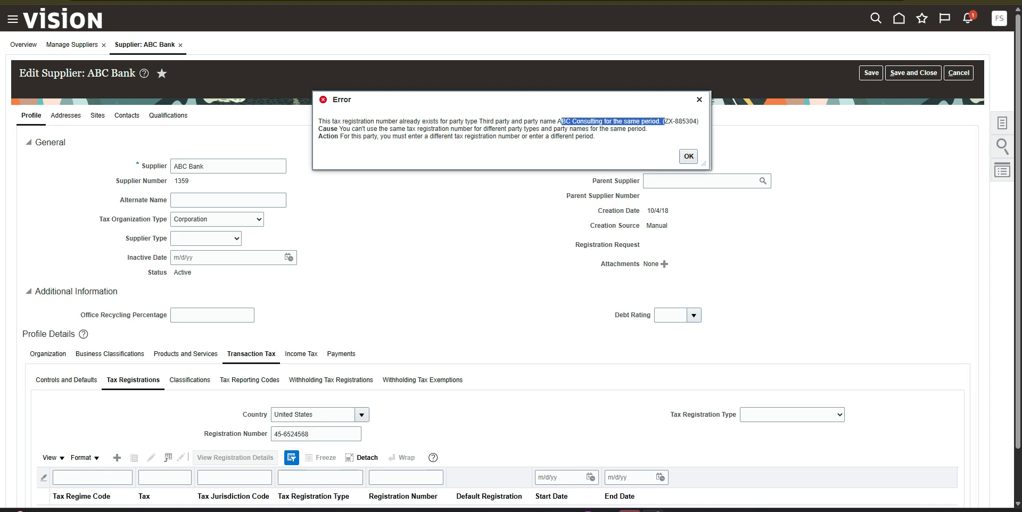
{"action": "left_click", "coordinate": [699, 99]}
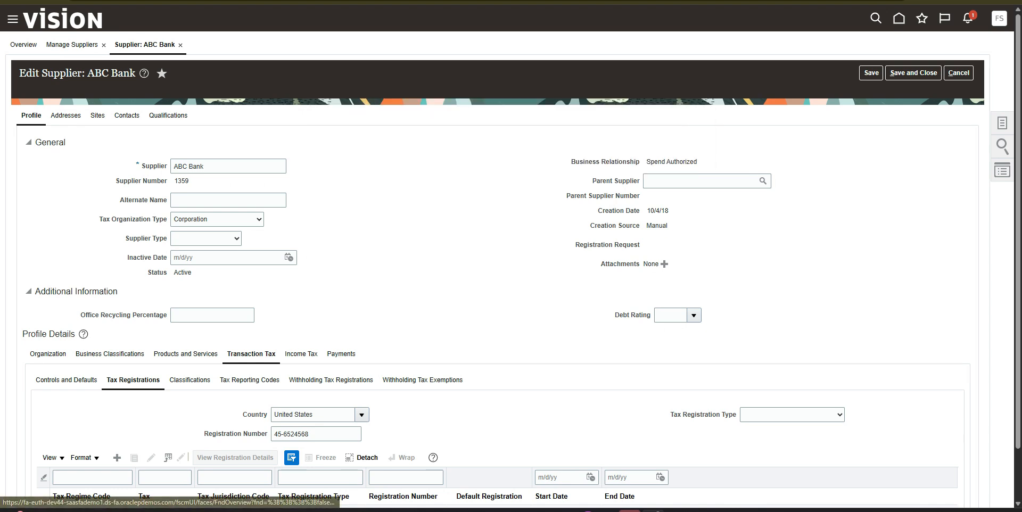
Clear the registration number in ABC Bank's tax registrations and save the supplier.
{"action": "scroll", "coordinate": [699, 100], "scroll_direction": "down", "scroll_amount": 2}
{"action": "left_click_drag", "start_coordinate": [315, 377], "coordinate": [272, 377]}
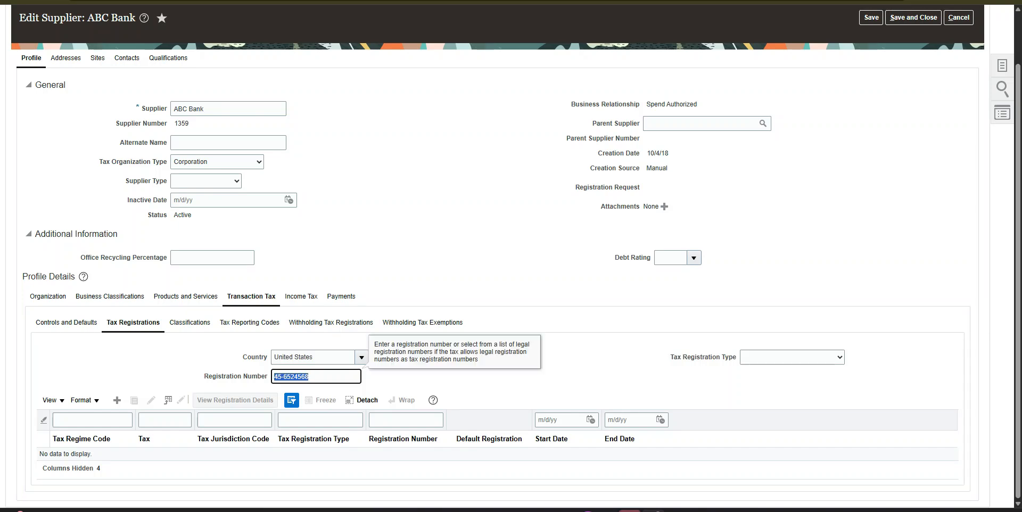
{"action": "key", "text": "BackSpace"}
{"action": "left_click", "coordinate": [319, 357]}
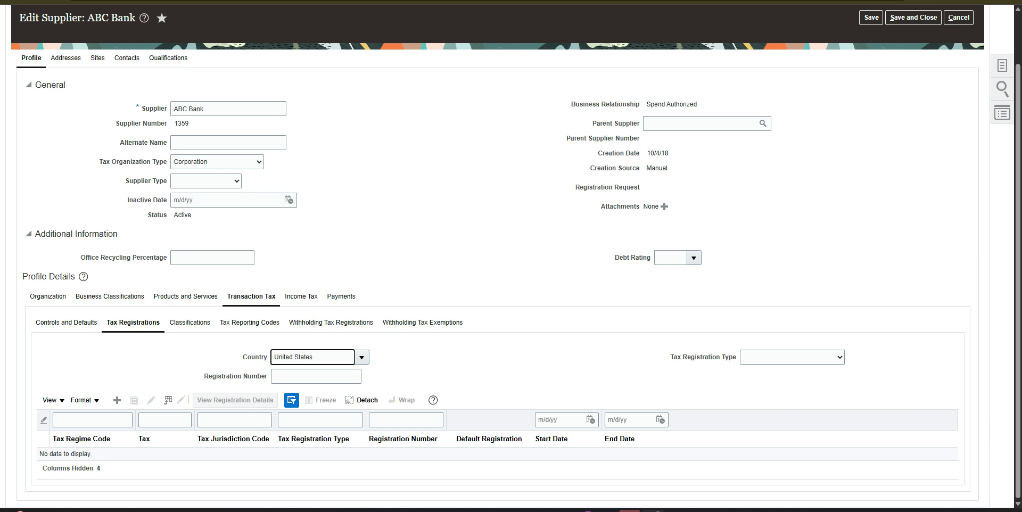
{"action": "scroll", "coordinate": [512, 256], "scroll_direction": "up", "scroll_amount": 2}
{"action": "left_click", "coordinate": [872, 74]}
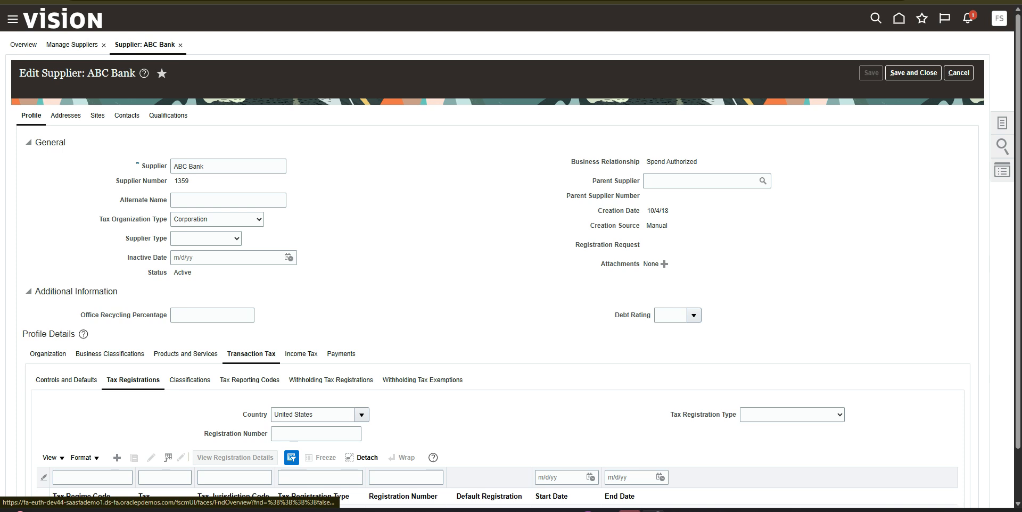
Check ABC Bank's tax reporting codes and return to its tax registrations.
{"action": "scroll", "coordinate": [511, 255], "scroll_direction": "down", "scroll_amount": 2}
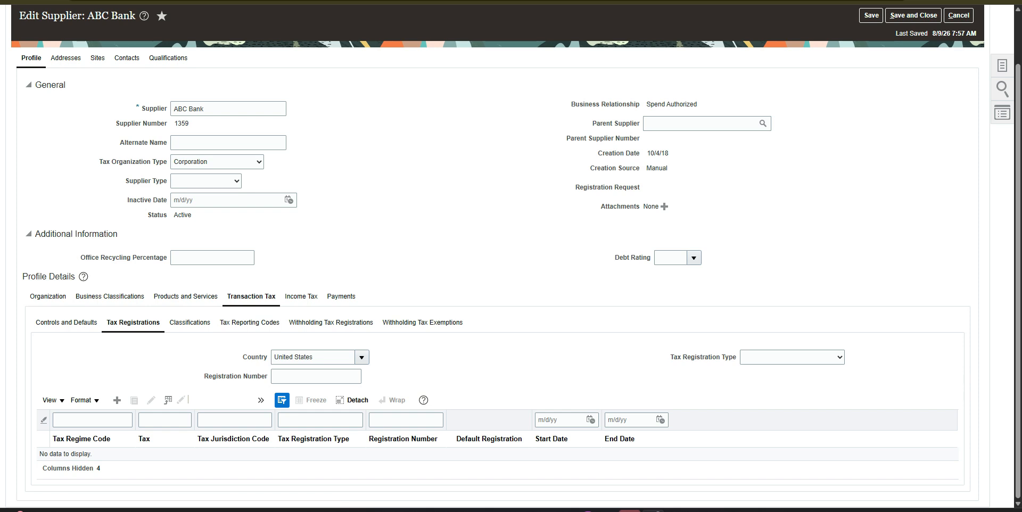
{"action": "left_click", "coordinate": [250, 323]}
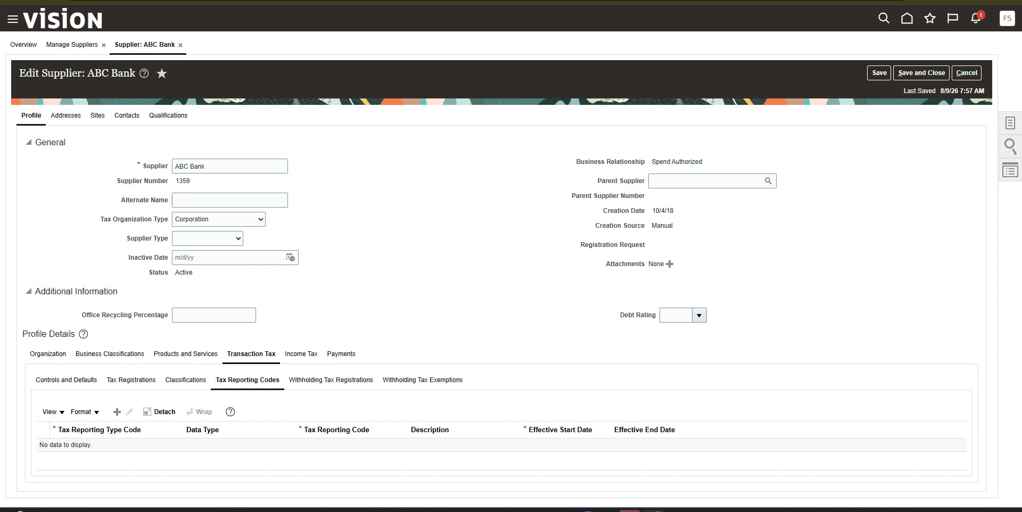
{"action": "left_click", "coordinate": [131, 380]}
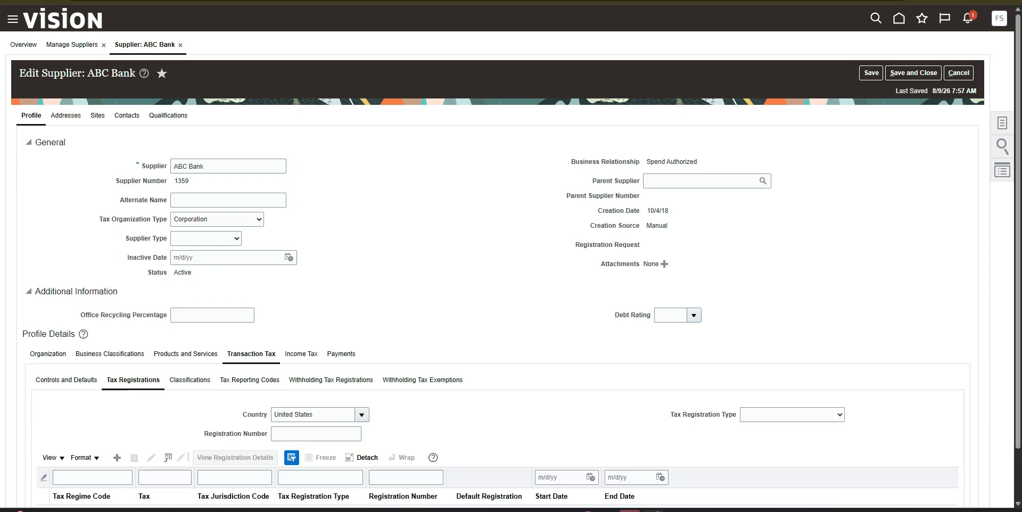
{"action": "scroll", "coordinate": [303, 330], "scroll_direction": "down", "scroll_amount": 2}
Set ABC Bank's income tax reporting name to ABC Consulting, copied from cell A1 of the TRAINING SHEET workbook in Excel.
{"action": "left_click", "coordinate": [301, 296]}
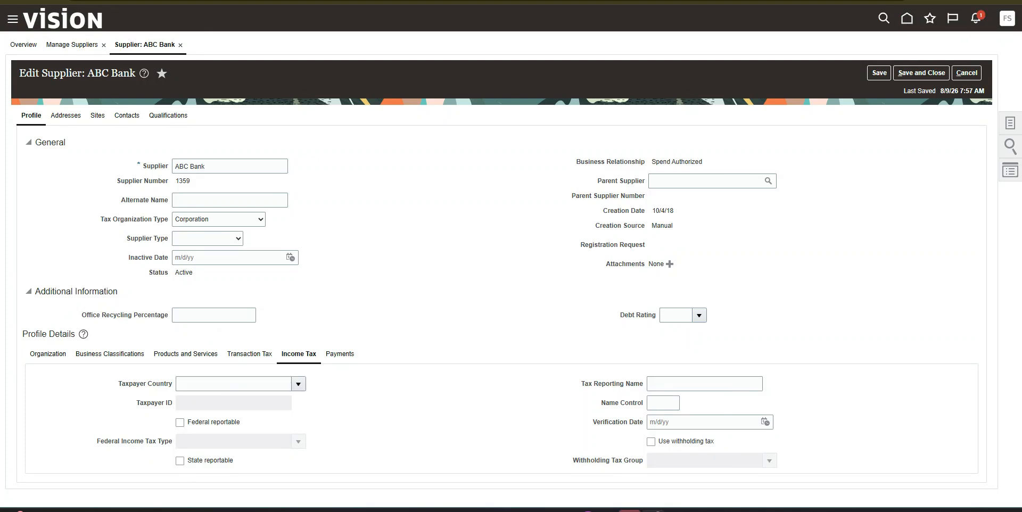
{"action": "left_click_drag", "start_coordinate": [210, 167], "coordinate": [171, 166]}
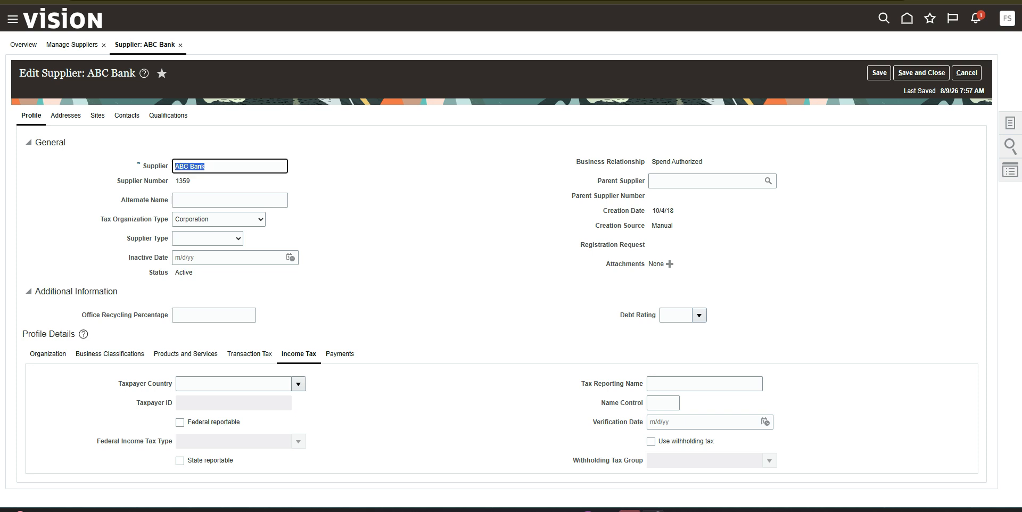
{"action": "left_click", "coordinate": [705, 384]}
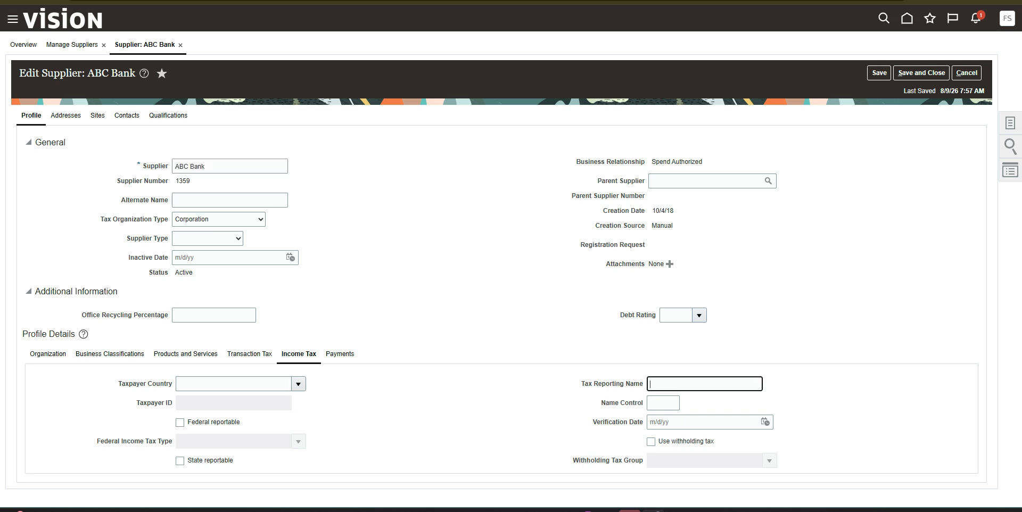
{"action": "left_click", "coordinate": [676, 511]}
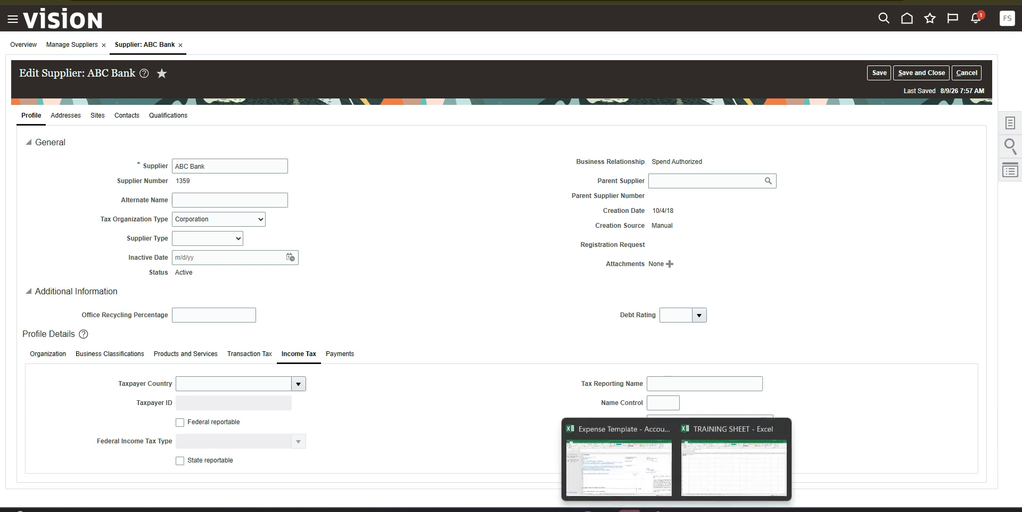
{"action": "left_click", "coordinate": [734, 463]}
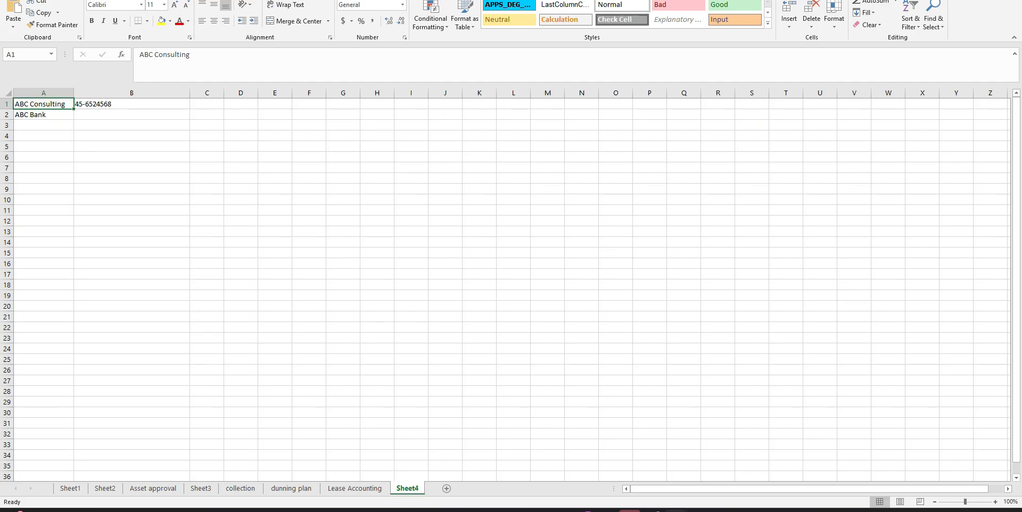
{"action": "left_click_drag", "start_coordinate": [73, 93], "coordinate": [105, 93]}
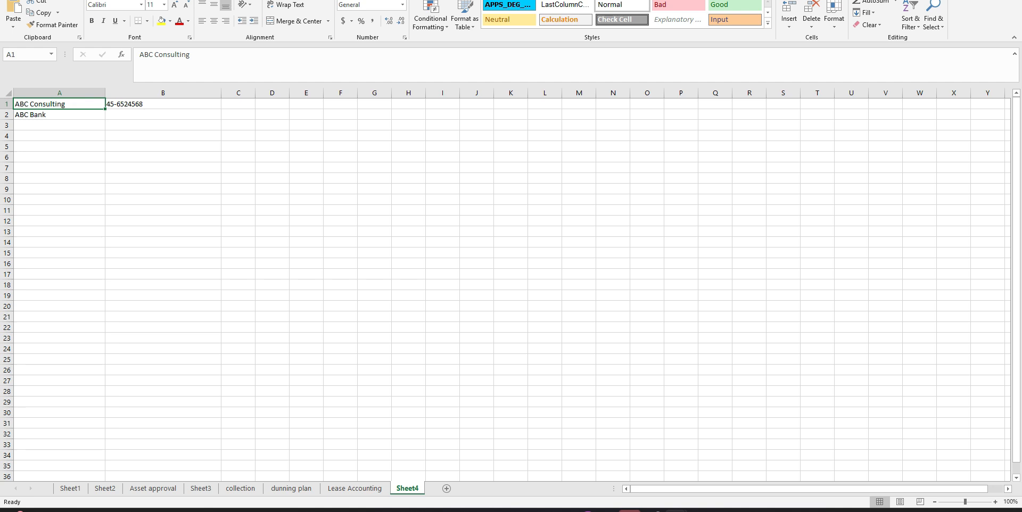
{"action": "key", "text": "ctrl+c"}
{"action": "key", "text": "alt+Tab"}
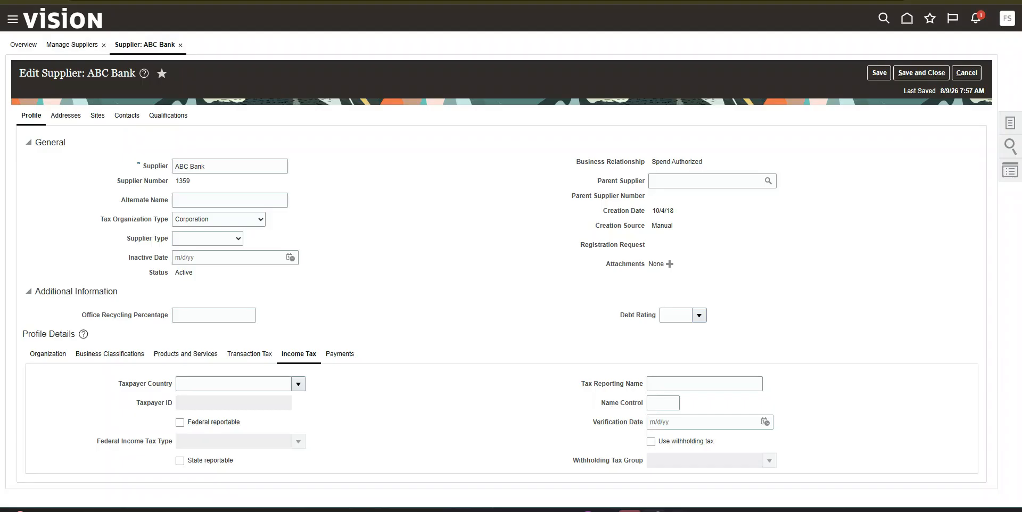
{"action": "key", "text": "ctrl+v"}
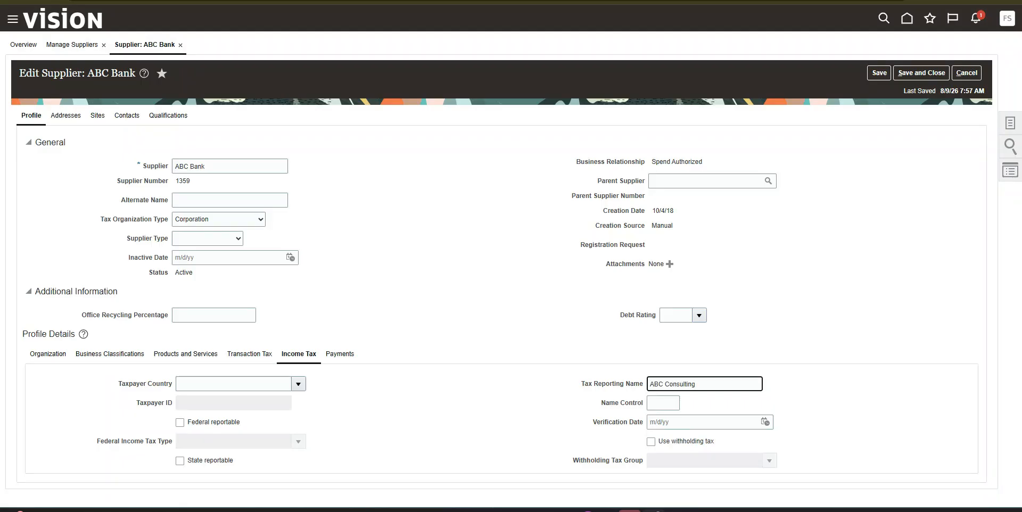
Save and close the ABC Bank supplier and dismiss the confirmation.
{"action": "left_click", "coordinate": [879, 73]}
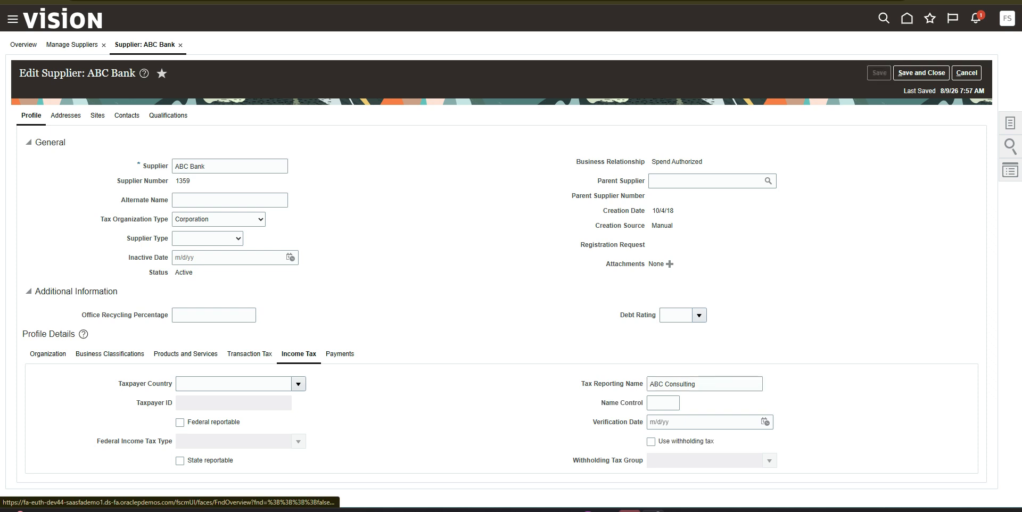
{"action": "left_click", "coordinate": [922, 72]}
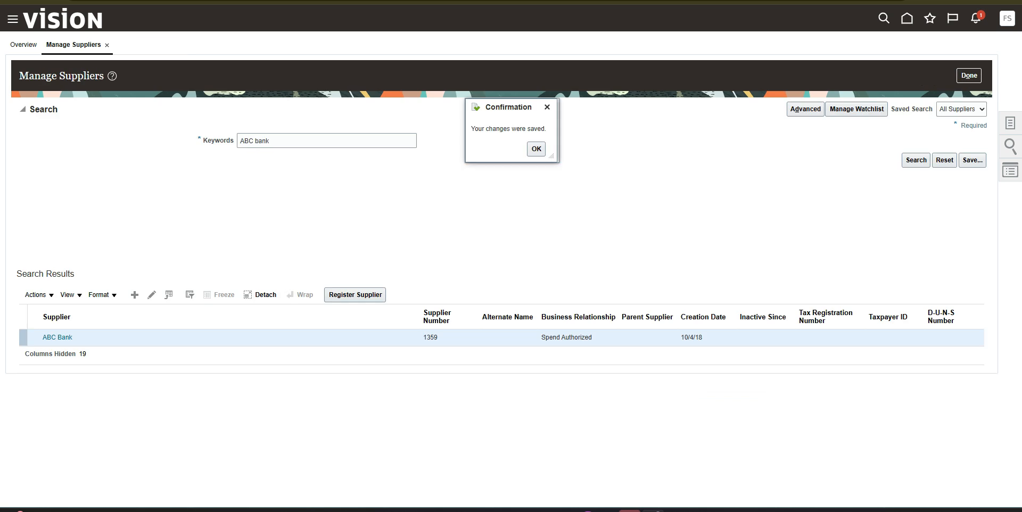
{"action": "left_click", "coordinate": [537, 150]}
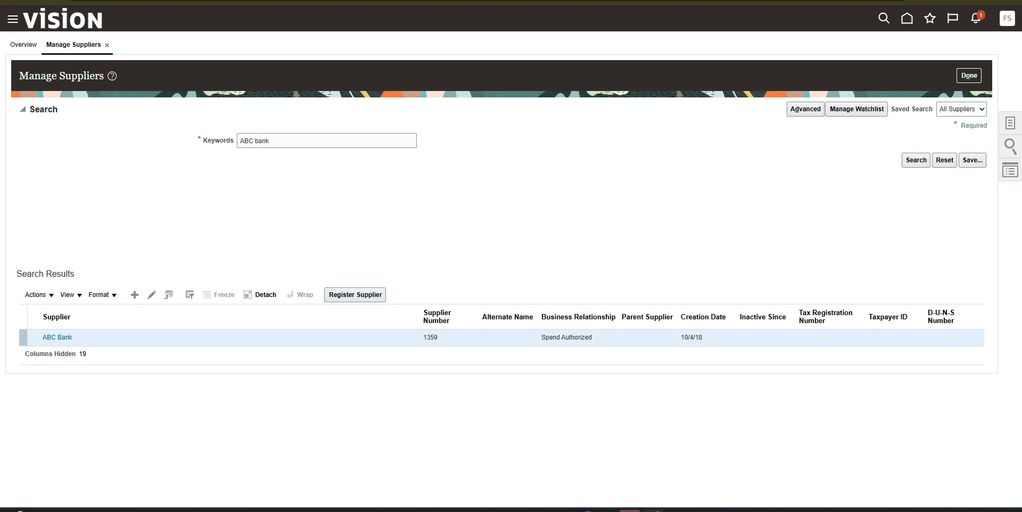
Open the home page in a new browser tab and go to Setup and Maintenance.
{"action": "right_click", "coordinate": [907, 20]}
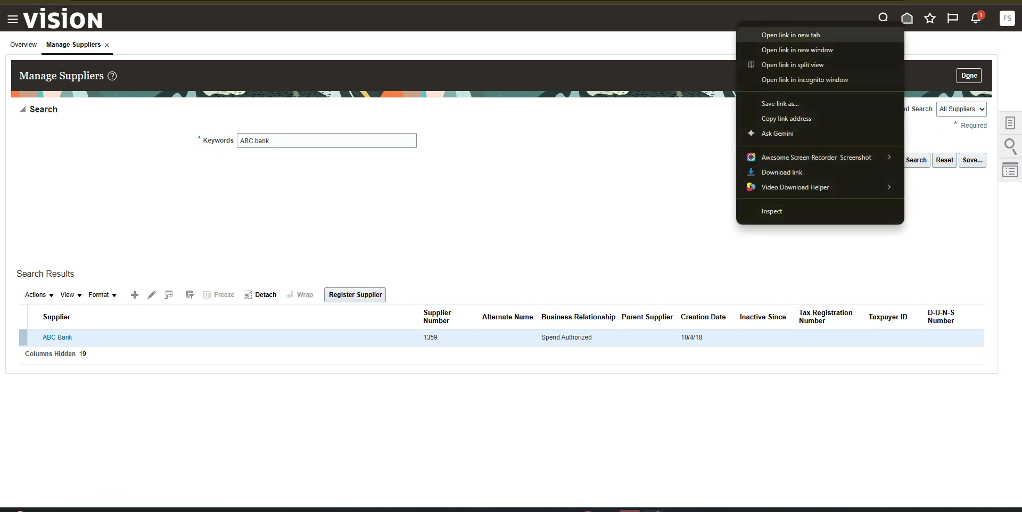
{"action": "left_click", "coordinate": [873, 36]}
{"action": "key", "text": "ctrl+Tab"}
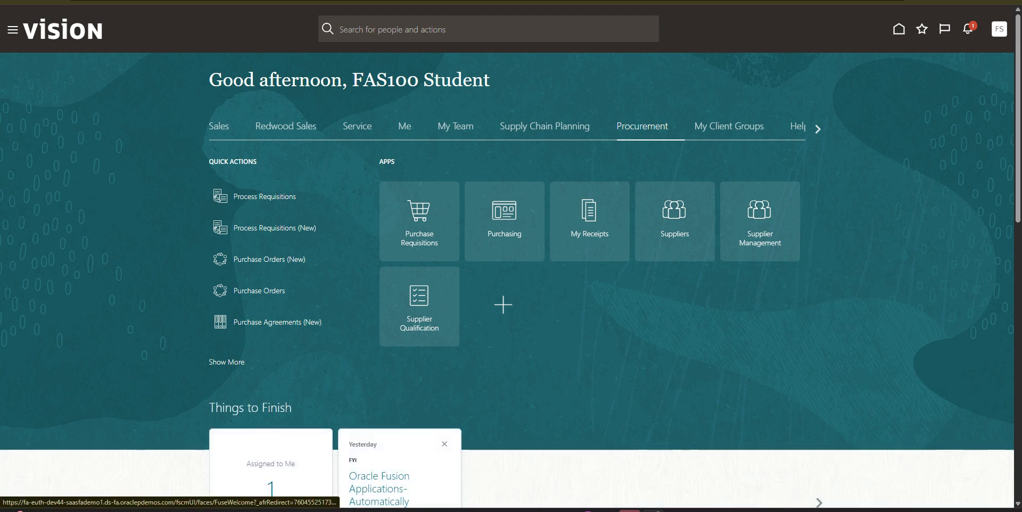
{"action": "left_click", "coordinate": [1000, 29]}
{"action": "left_click", "coordinate": [817, 191]}
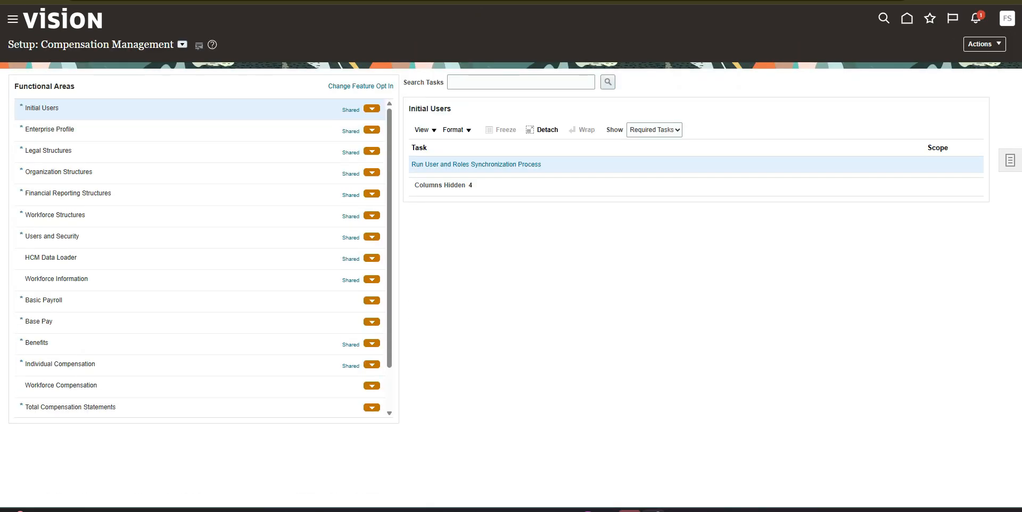
Open the Suppliers features in the Financials opt-in and locate Allow Taxpayer ID Sharing Across Suppliers.
{"action": "left_click", "coordinate": [182, 45]}
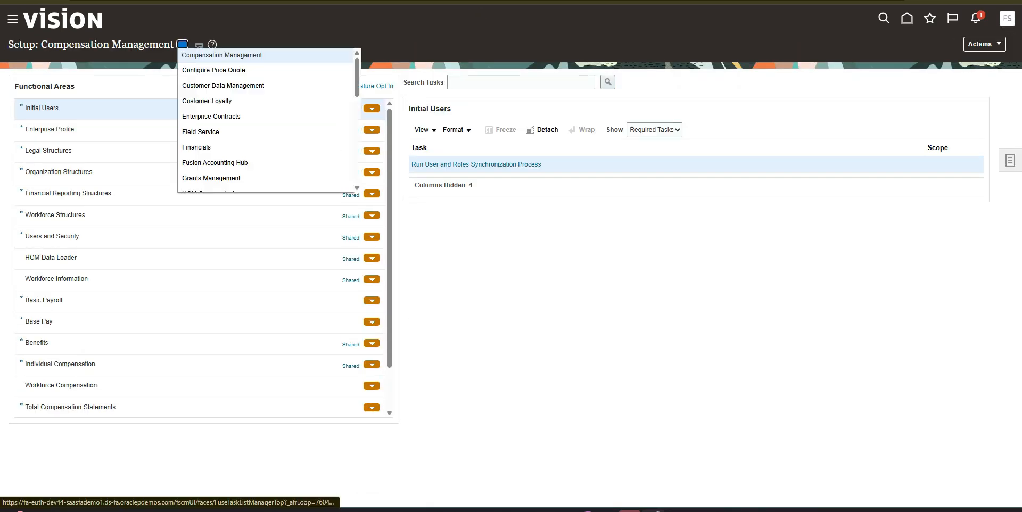
{"action": "left_click", "coordinate": [197, 147]}
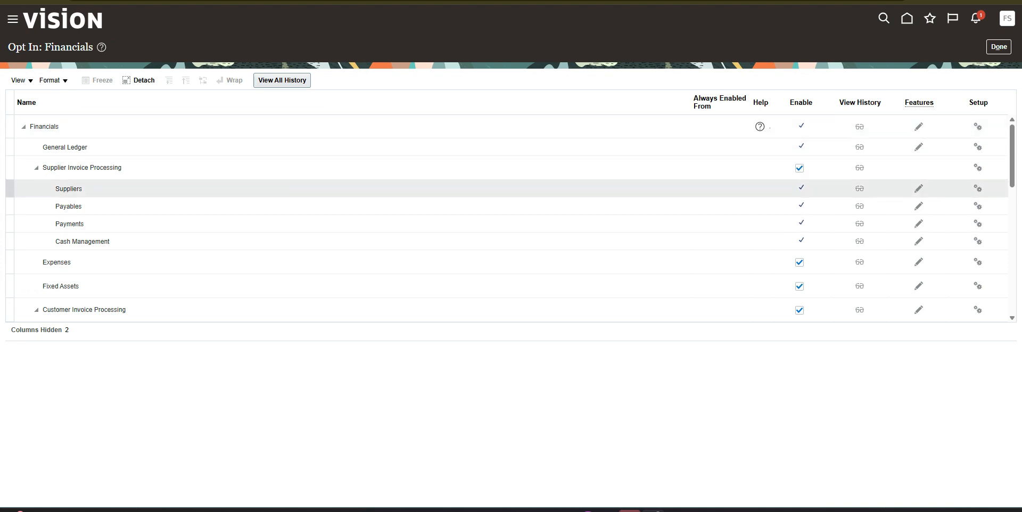
{"action": "left_click", "coordinate": [68, 189]}
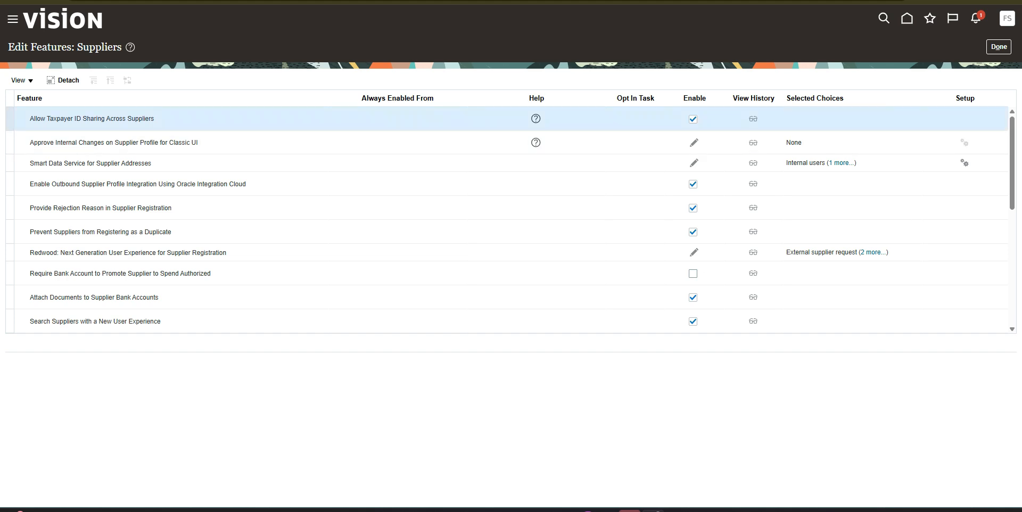
{"action": "left_click_drag", "start_coordinate": [155, 118], "coordinate": [29, 118]}
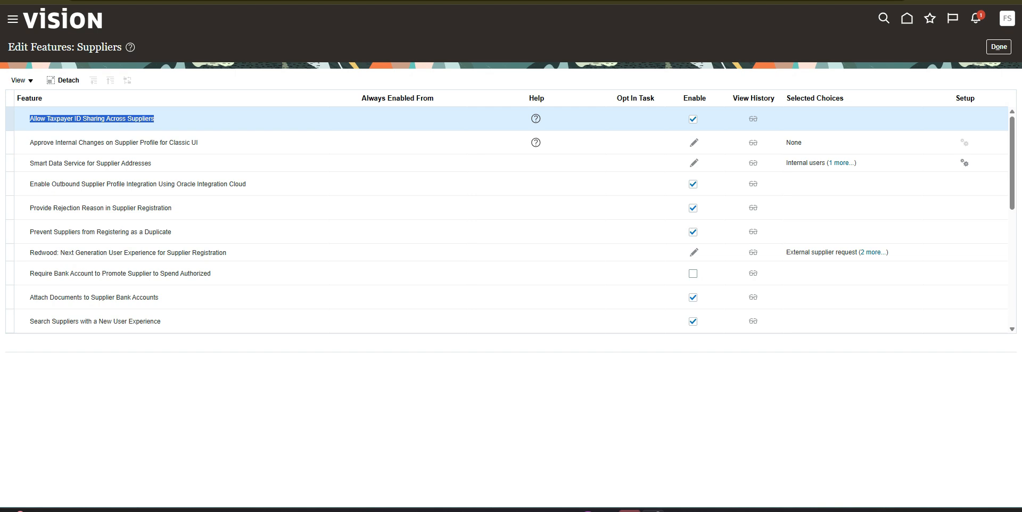
Disable and re-enable Allow Taxpayer ID Sharing Across Suppliers, and finish editing the supplier features.
{"action": "left_click", "coordinate": [693, 119]}
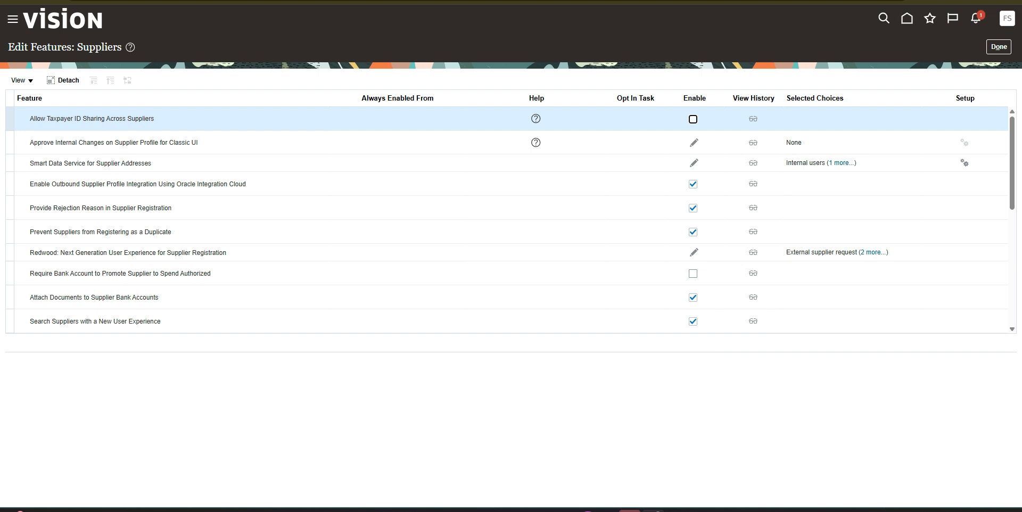
{"action": "left_click", "coordinate": [694, 120]}
{"action": "left_click", "coordinate": [999, 47]}
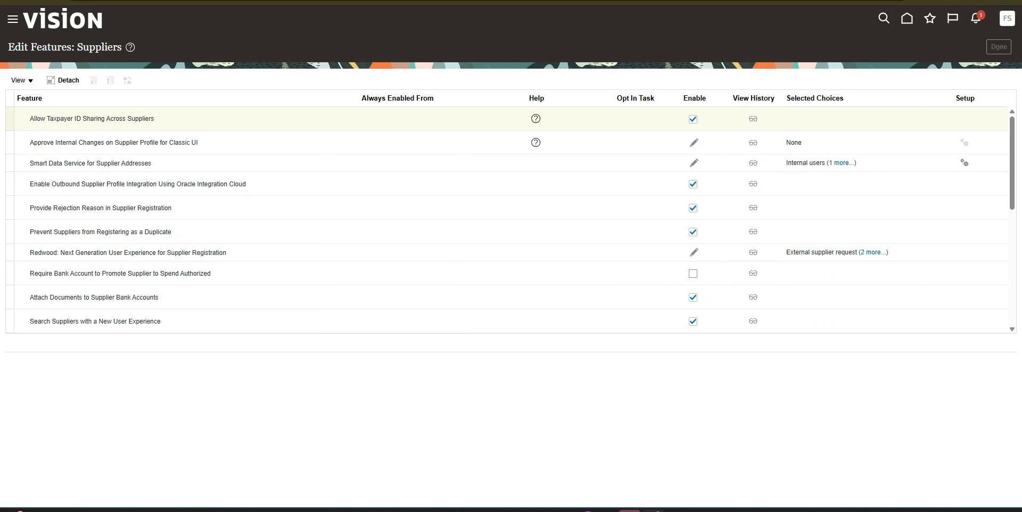
{"action": "left_click", "coordinate": [999, 47]}
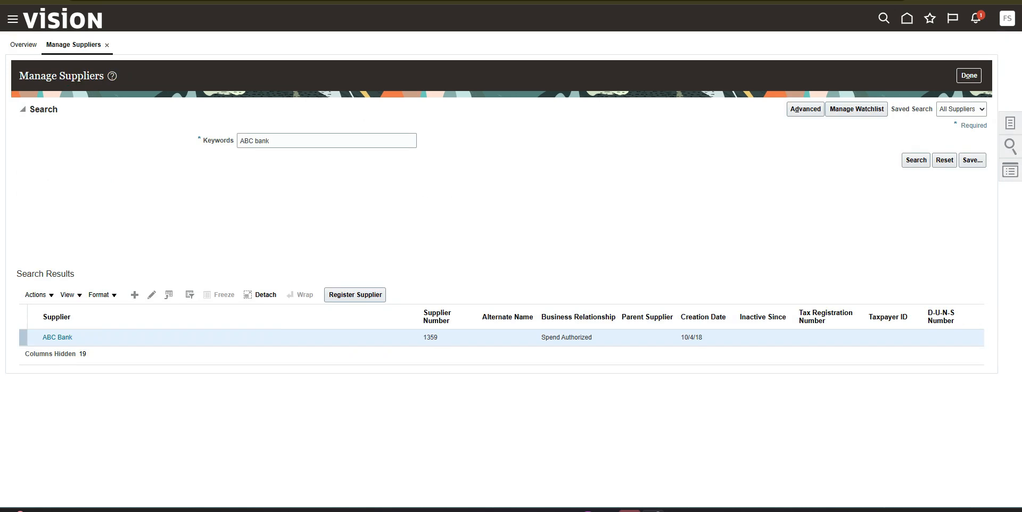
Reopen the ABC Bank supplier and display its transaction tax registrations.
{"action": "left_click", "coordinate": [58, 338]}
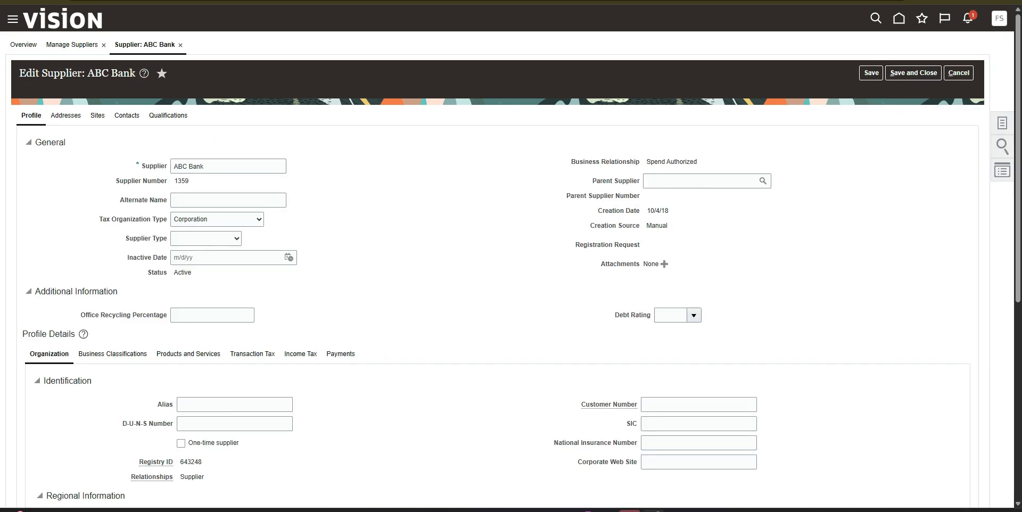
{"action": "scroll", "coordinate": [252, 300], "scroll_direction": "down", "scroll_amount": 3}
{"action": "scroll", "coordinate": [252, 300], "scroll_direction": "up", "scroll_amount": 2}
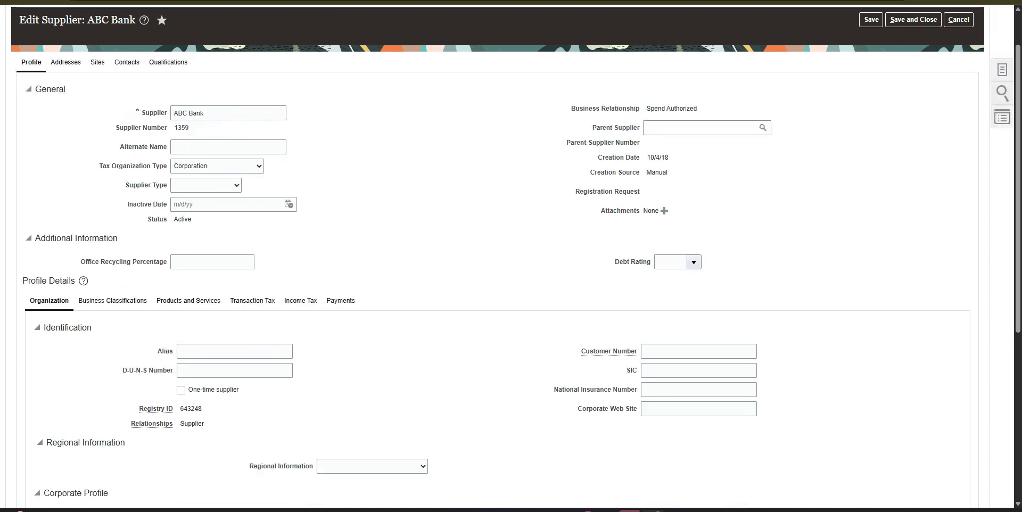
{"action": "left_click", "coordinate": [253, 300]}
{"action": "scroll", "coordinate": [252, 300], "scroll_direction": "down", "scroll_amount": 3}
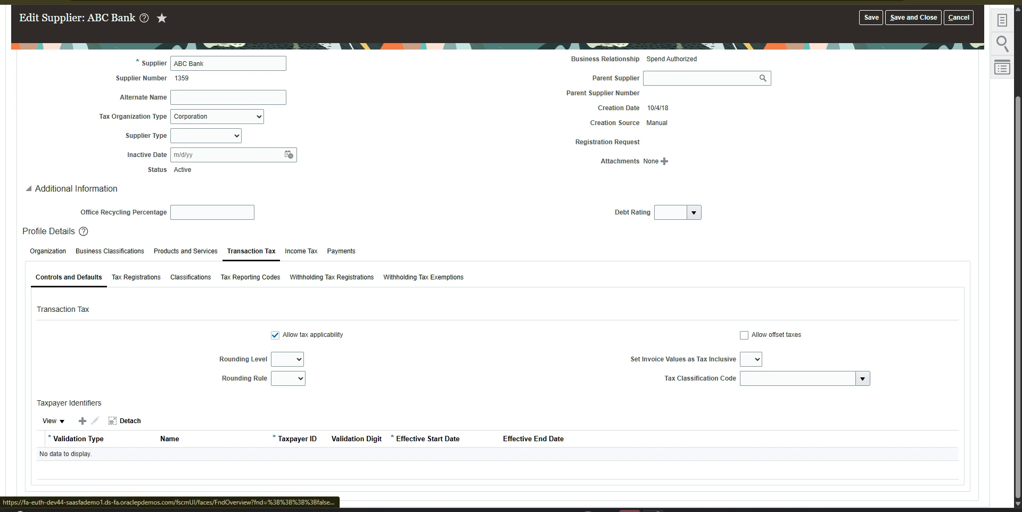
{"action": "left_click", "coordinate": [136, 277]}
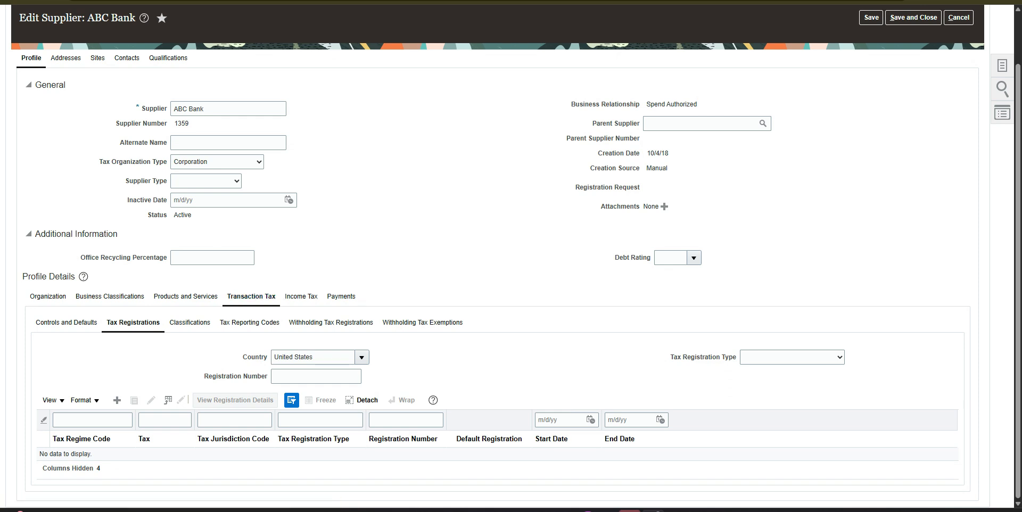
Compare ABC Bank's income tax reporting name with its supplier name and return to the transaction tax registrations.
{"action": "left_click", "coordinate": [301, 296]}
{"action": "left_click_drag", "start_coordinate": [702, 384], "coordinate": [649, 384]}
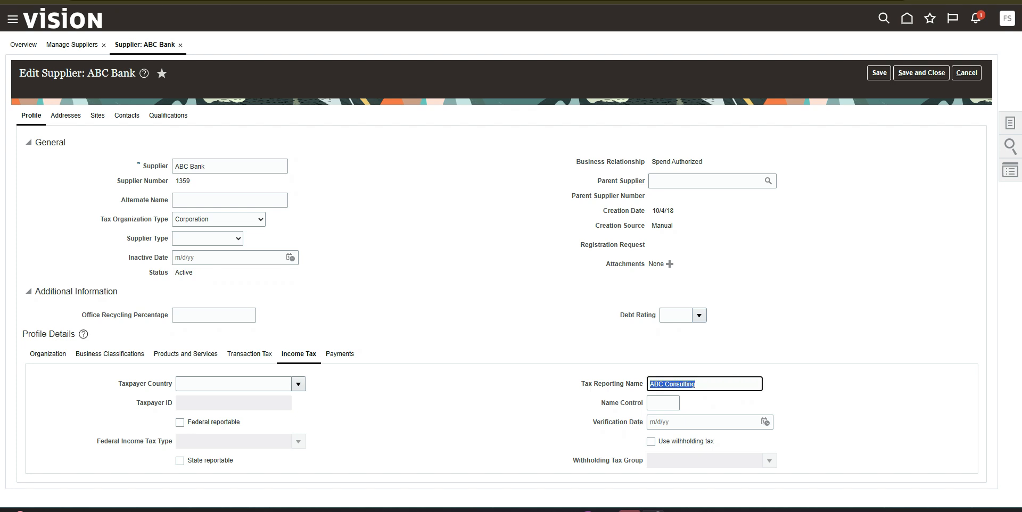
{"action": "left_click_drag", "start_coordinate": [208, 166], "coordinate": [174, 166]}
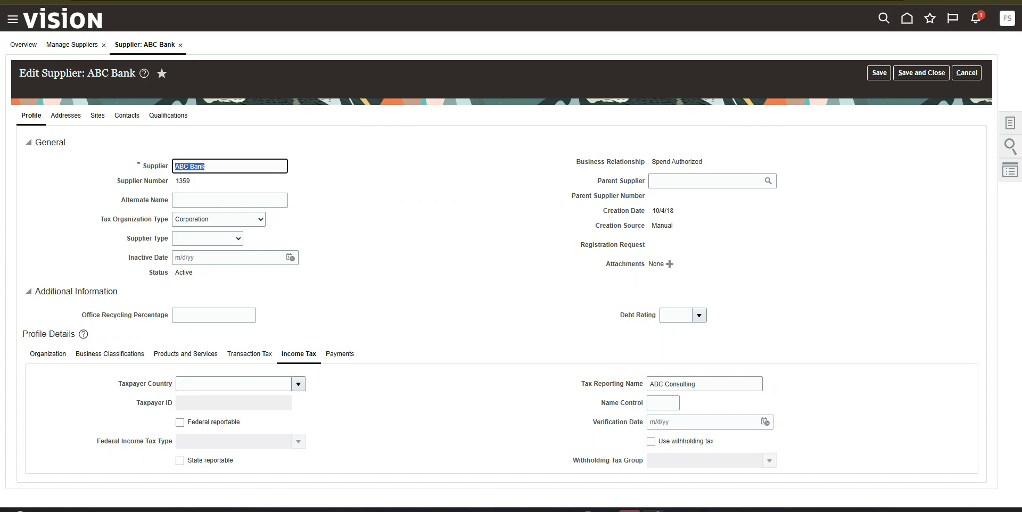
{"action": "left_click", "coordinate": [250, 354]}
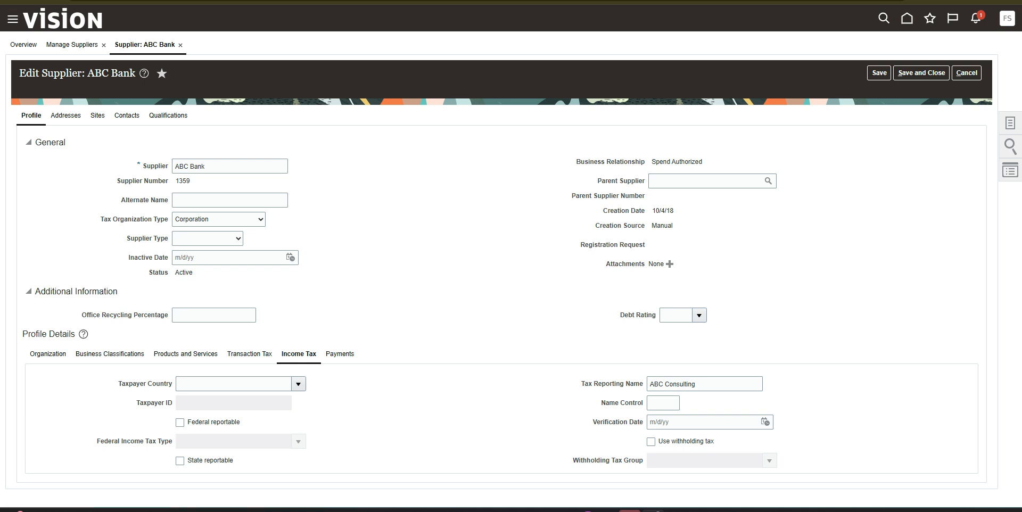
{"action": "scroll", "coordinate": [416, 323], "scroll_direction": "down", "scroll_amount": 2}
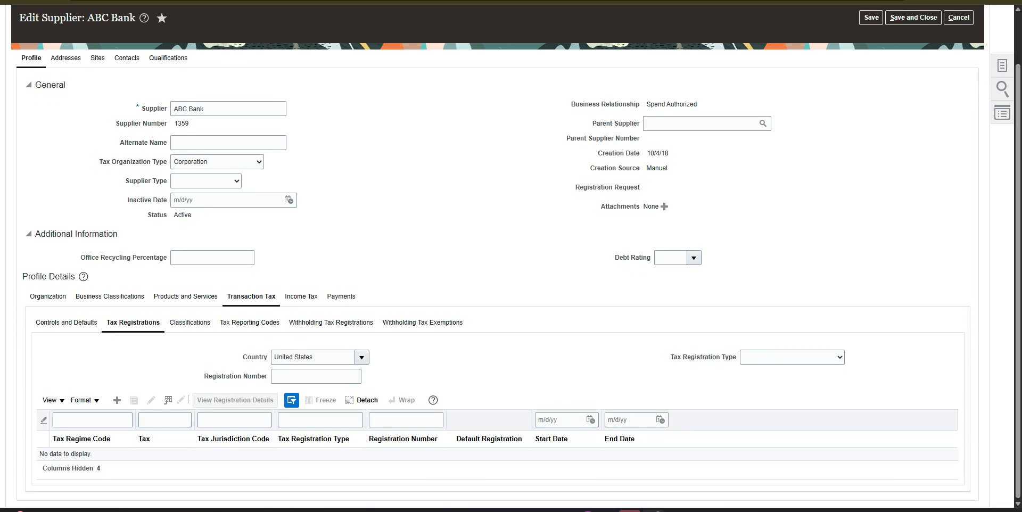
Try to save ABC Bank with ABC Consulting's tax registration number copied from the worksheet and the type Tax identification number.
{"action": "left_click", "coordinate": [316, 376]}
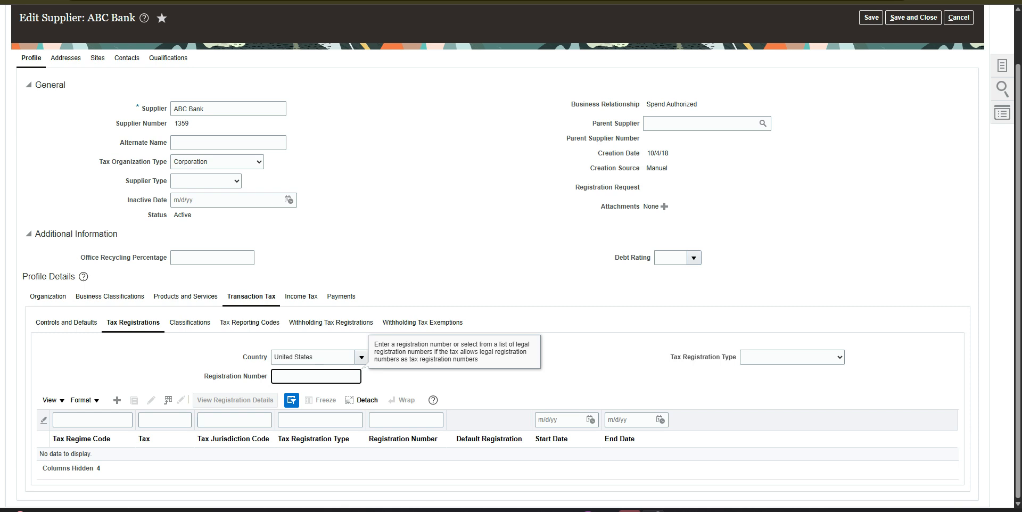
{"action": "mouse_move", "coordinate": [675, 510]}
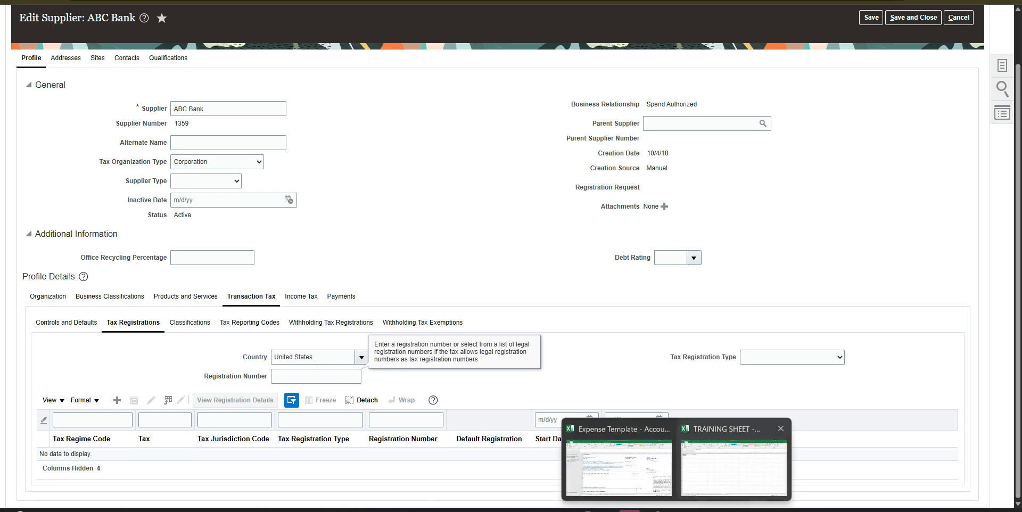
{"action": "left_click", "coordinate": [735, 462]}
{"action": "left_click", "coordinate": [154, 105]}
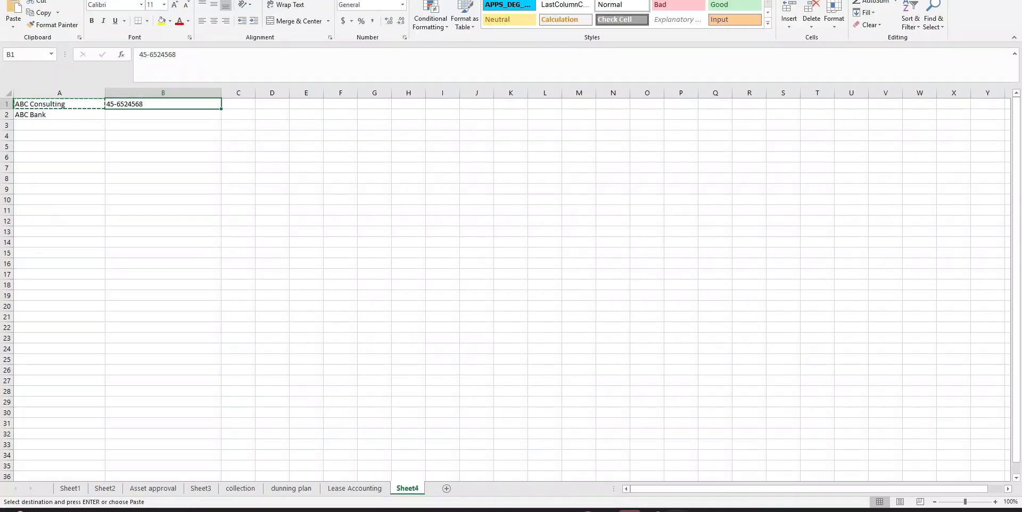
{"action": "key", "text": "ctrl+c"}
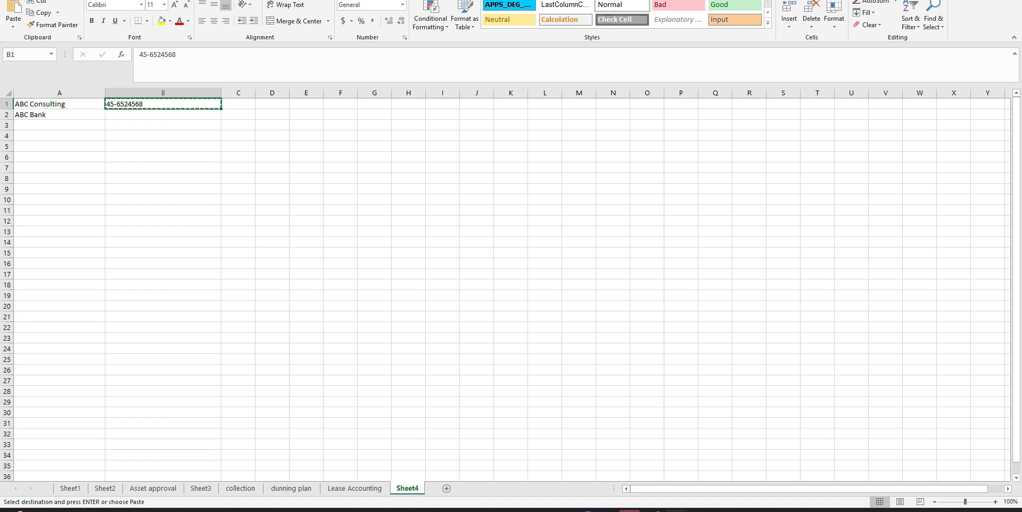
{"action": "key", "text": "alt+Tab"}
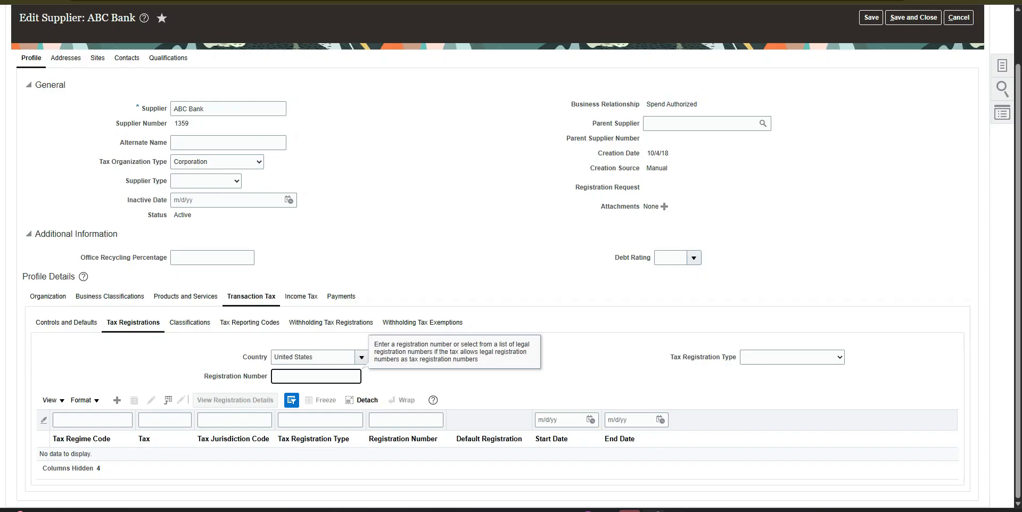
{"action": "key", "text": "ctrl+v"}
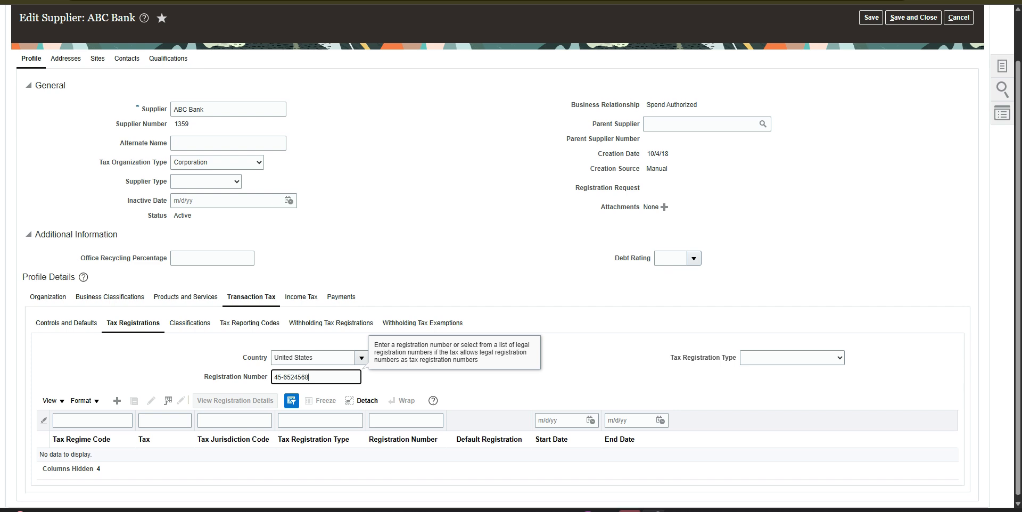
{"action": "scroll", "coordinate": [511, 255], "scroll_direction": "up", "scroll_amount": 2}
{"action": "left_click", "coordinate": [871, 73]}
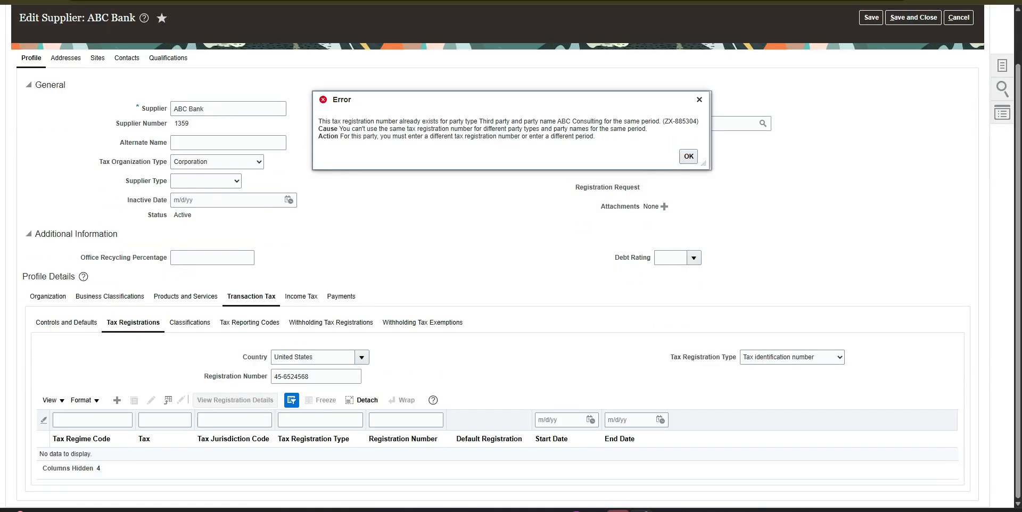
{"action": "left_click", "coordinate": [689, 157]}
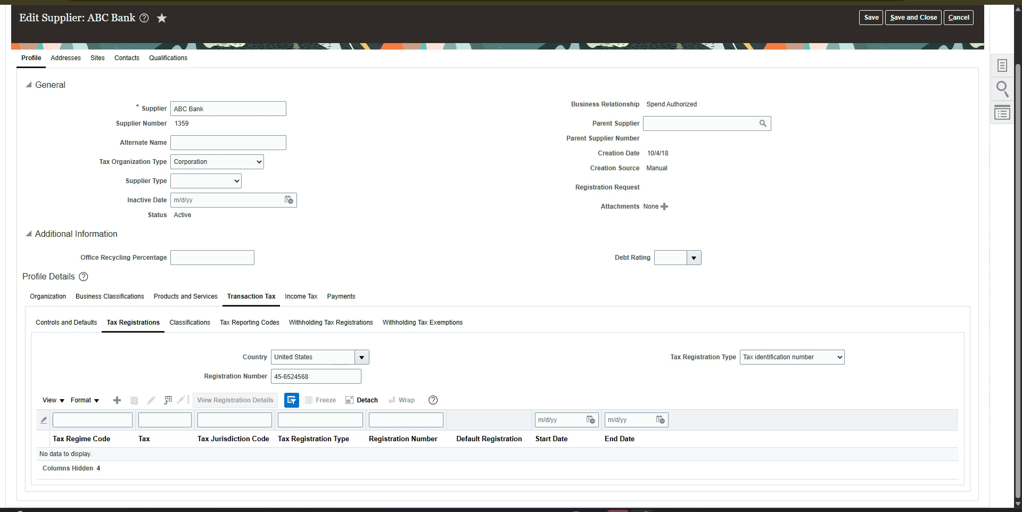
Set ABC Bank's parent supplier to ABC Consulting, copying the supplier name from the worksheet.
{"action": "left_click", "coordinate": [700, 124]}
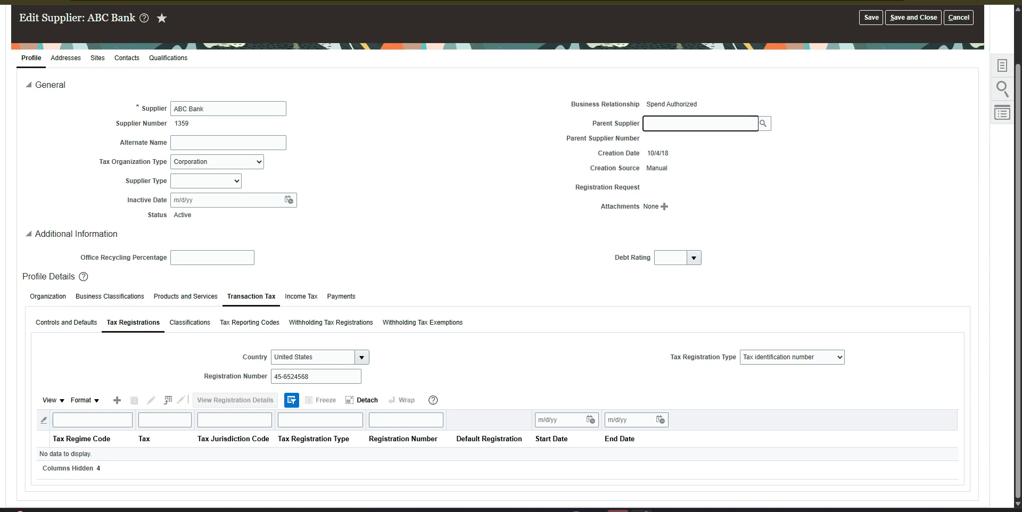
{"action": "triple_click", "coordinate": [189, 109]}
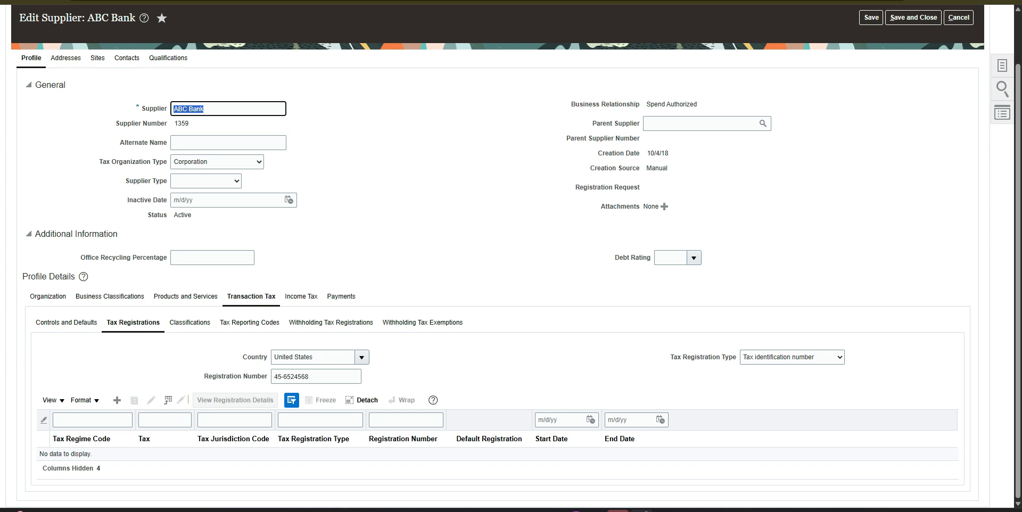
{"action": "key", "text": "alt+Tab"}
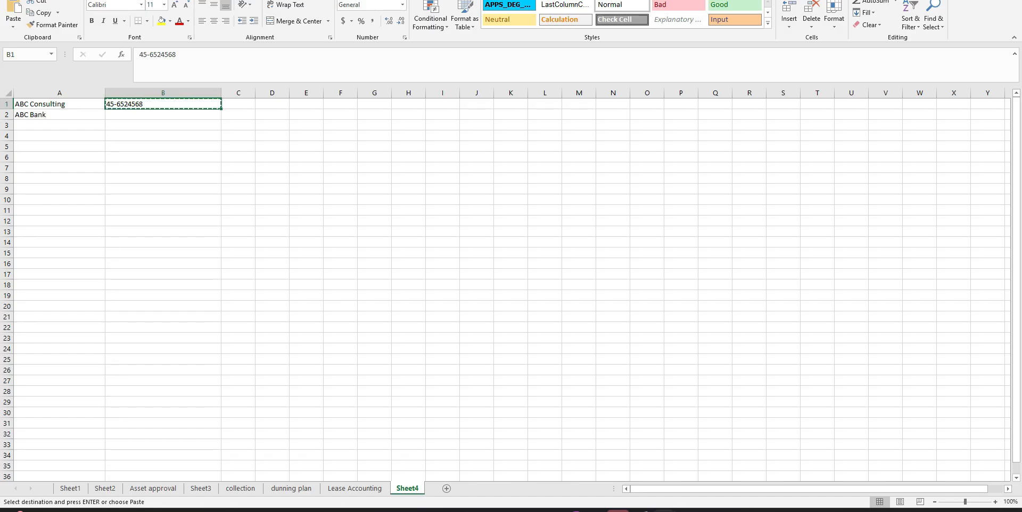
{"action": "left_click", "coordinate": [60, 104]}
{"action": "key", "text": "ctrl+c"}
{"action": "key", "text": "alt+Tab"}
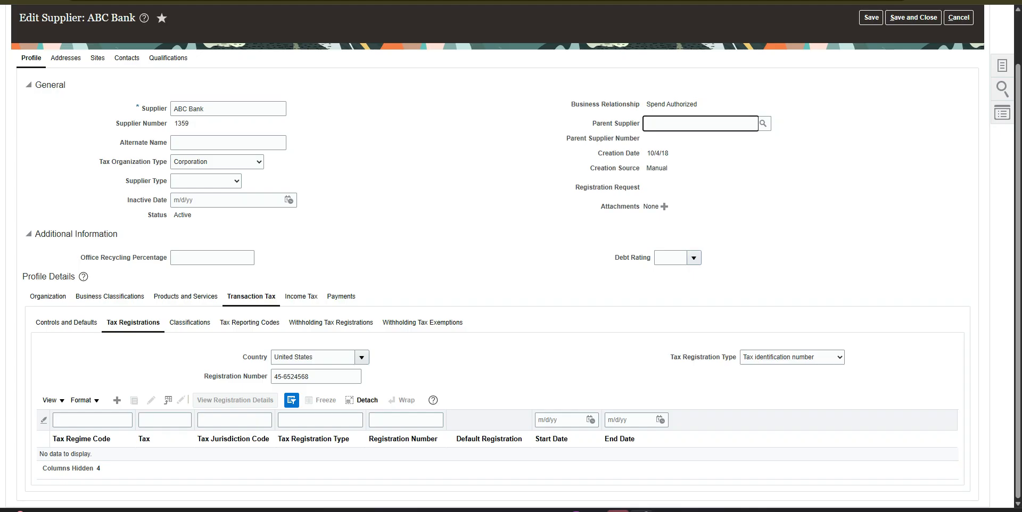
{"action": "key", "text": "ctrl+v"}
{"action": "key", "text": "Tab"}
{"action": "key", "text": "Tab"}
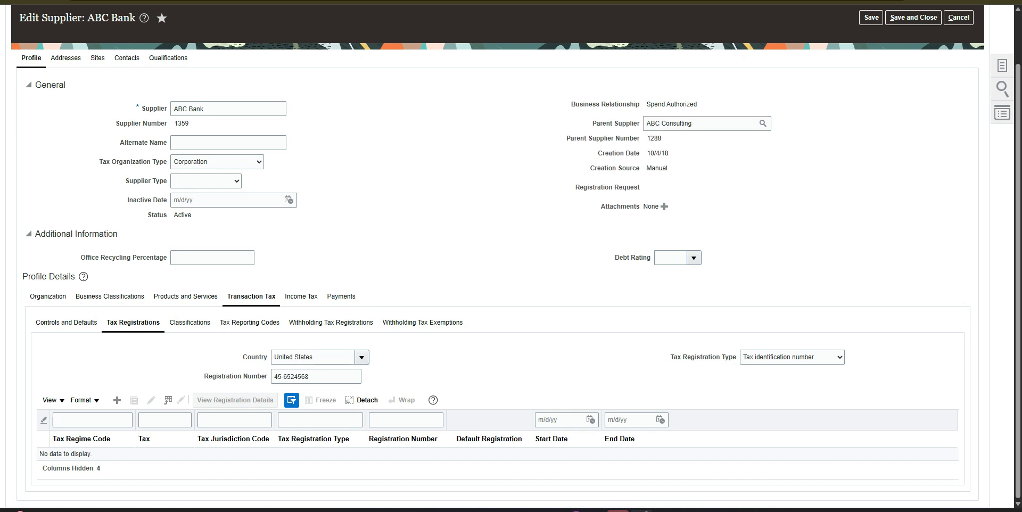
Try to save ABC Bank with the parent supplier assigned, and clear its transaction tax registration number.
{"action": "left_click", "coordinate": [872, 18]}
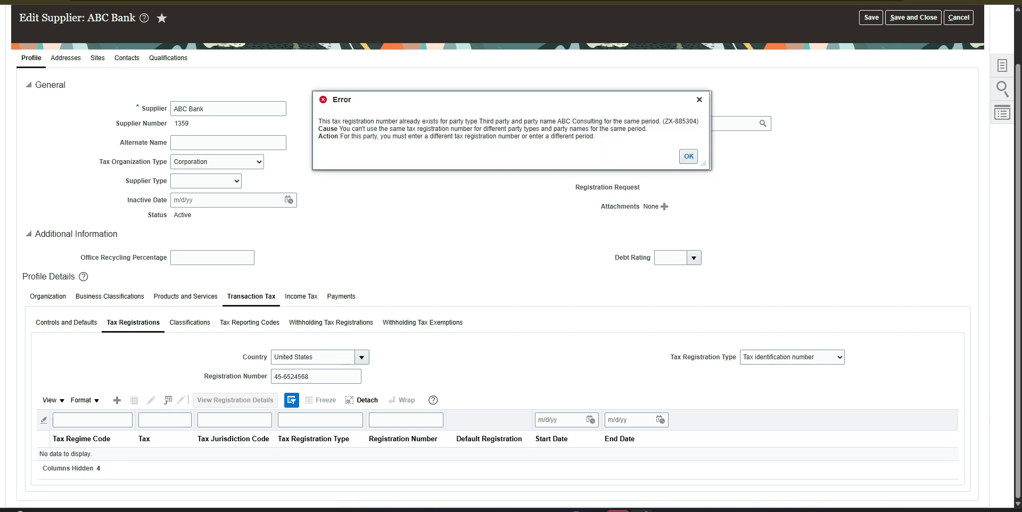
{"action": "key", "text": "Return"}
{"action": "triple_click", "coordinate": [292, 377]}
{"action": "key", "text": "BackSpace"}
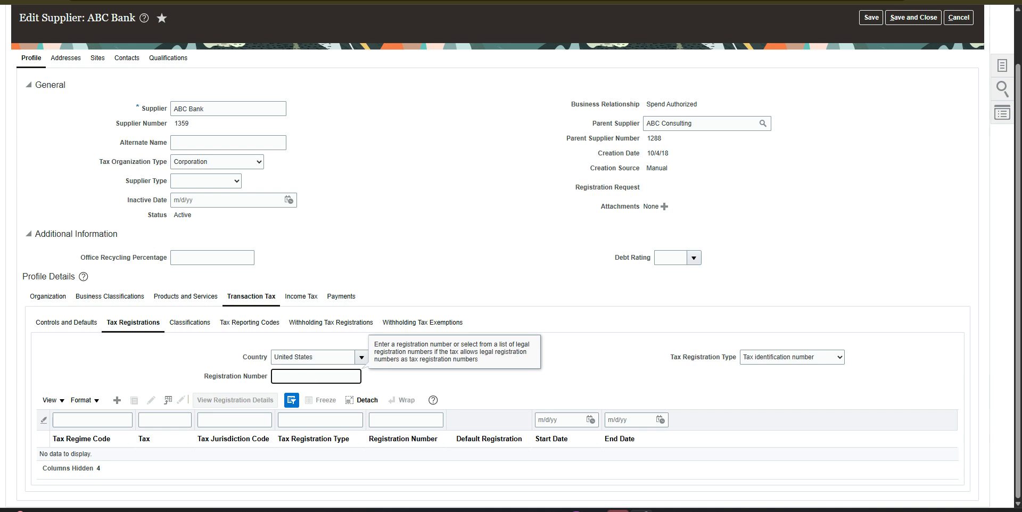
Search for and select ABC Consulting as ABC Bank's parent supplier, and save and close the supplier.
{"action": "scroll", "coordinate": [500, 229], "scroll_direction": "up", "scroll_amount": 2}
{"action": "left_click", "coordinate": [500, 229]}
{"action": "scroll", "coordinate": [501, 229], "scroll_direction": "down", "scroll_amount": 1}
{"action": "left_click", "coordinate": [708, 128]}
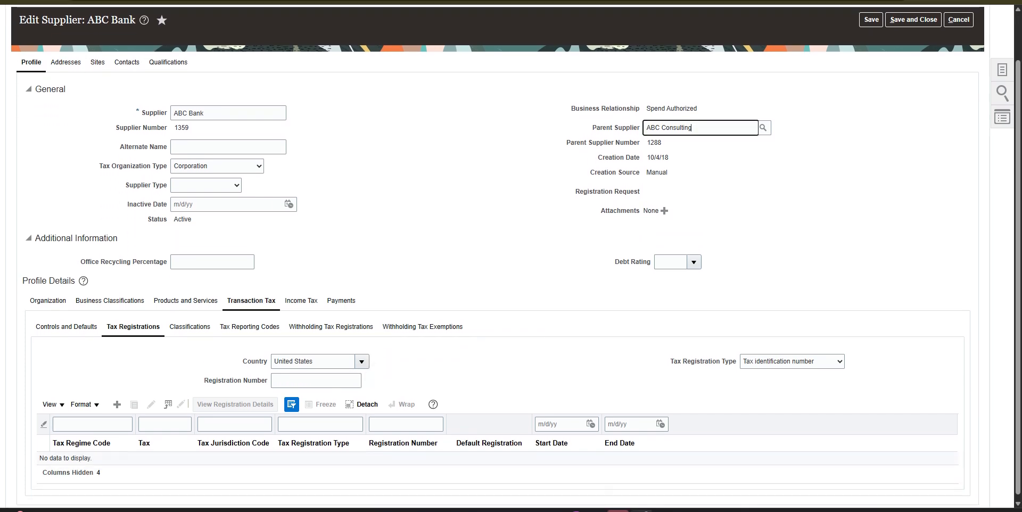
{"action": "left_click", "coordinate": [872, 20]}
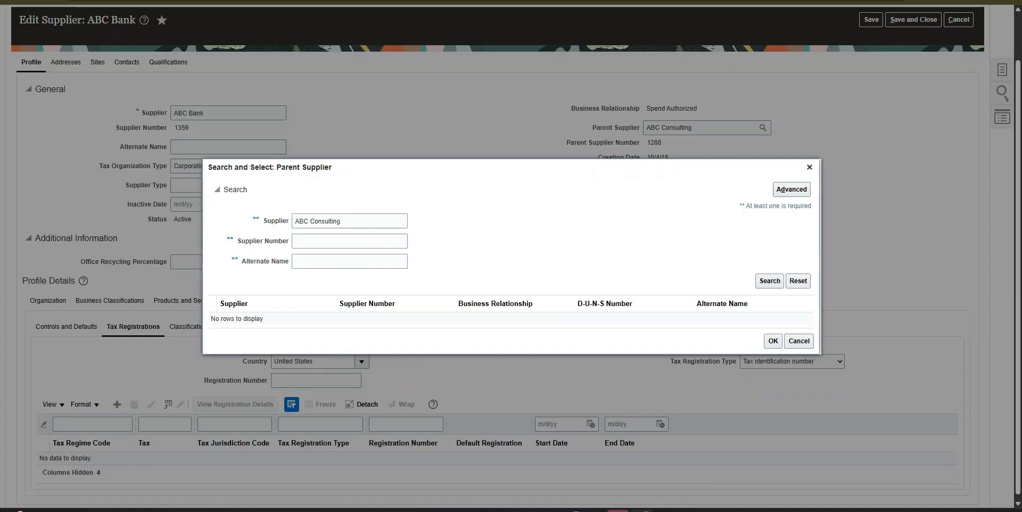
{"action": "left_click", "coordinate": [770, 280]}
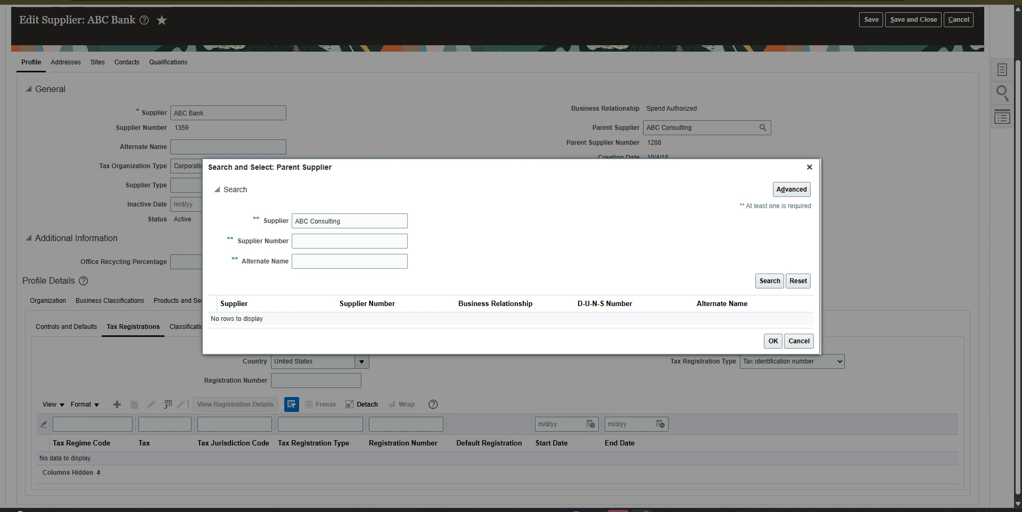
{"action": "left_click", "coordinate": [770, 318]}
{"action": "left_click", "coordinate": [773, 343]}
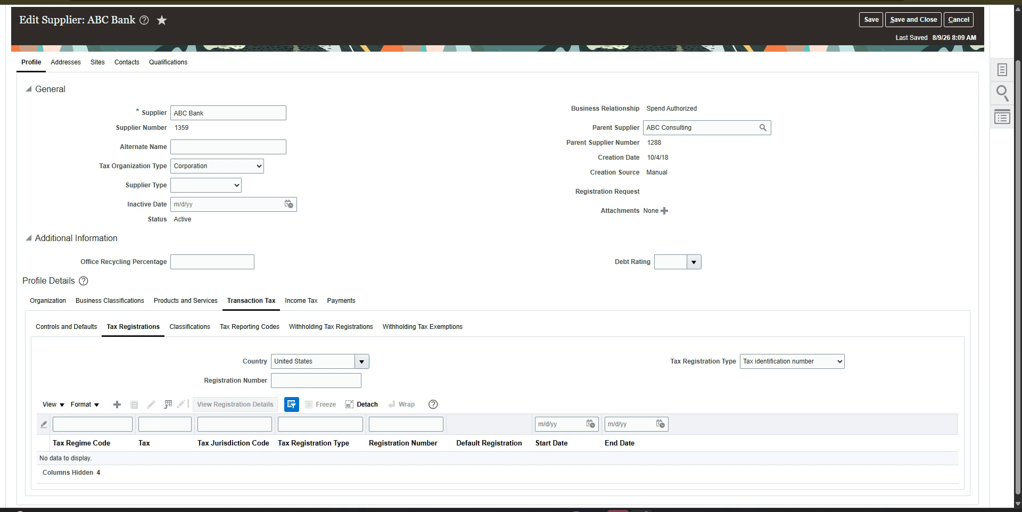
{"action": "left_click", "coordinate": [913, 20]}
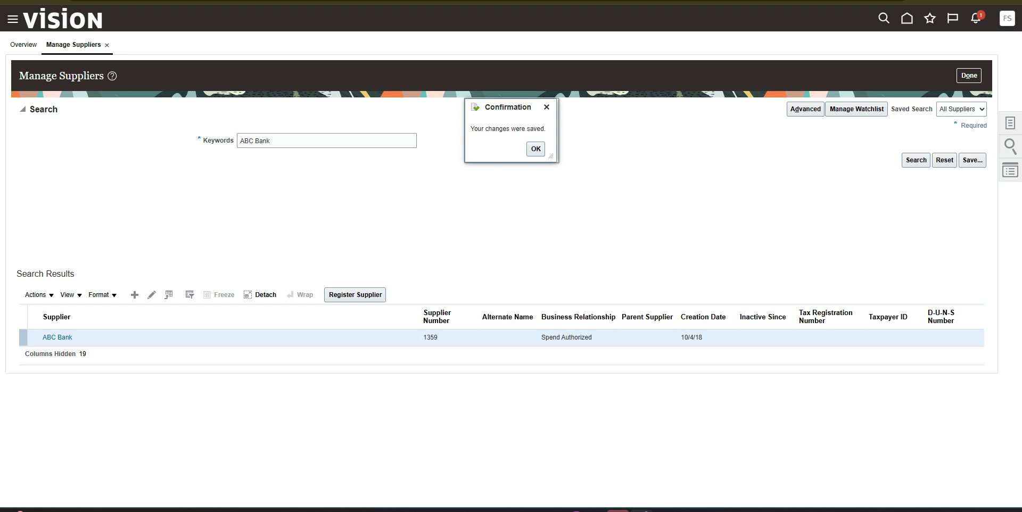
Reopen the ABC Bank supplier and check its parent supplier and the taxpayer ID field in the income tax details.
{"action": "left_click", "coordinate": [536, 149]}
{"action": "left_click", "coordinate": [58, 337]}
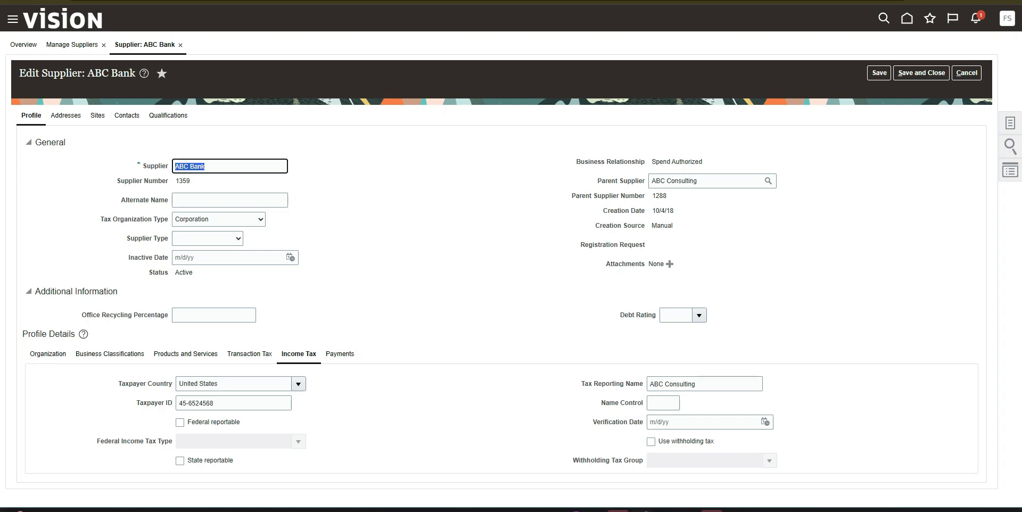
{"action": "triple_click", "coordinate": [674, 181]}
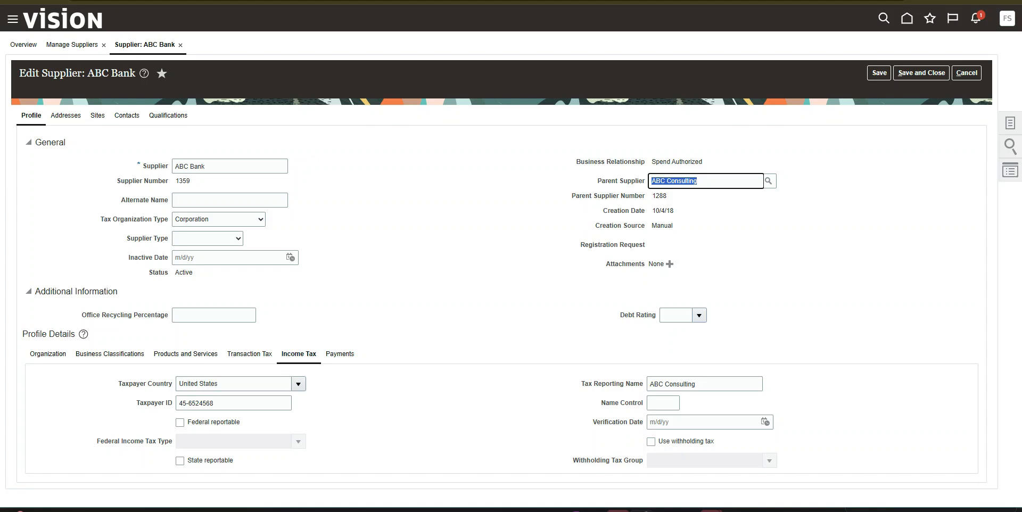
{"action": "left_click_drag", "start_coordinate": [118, 384], "coordinate": [172, 403]}
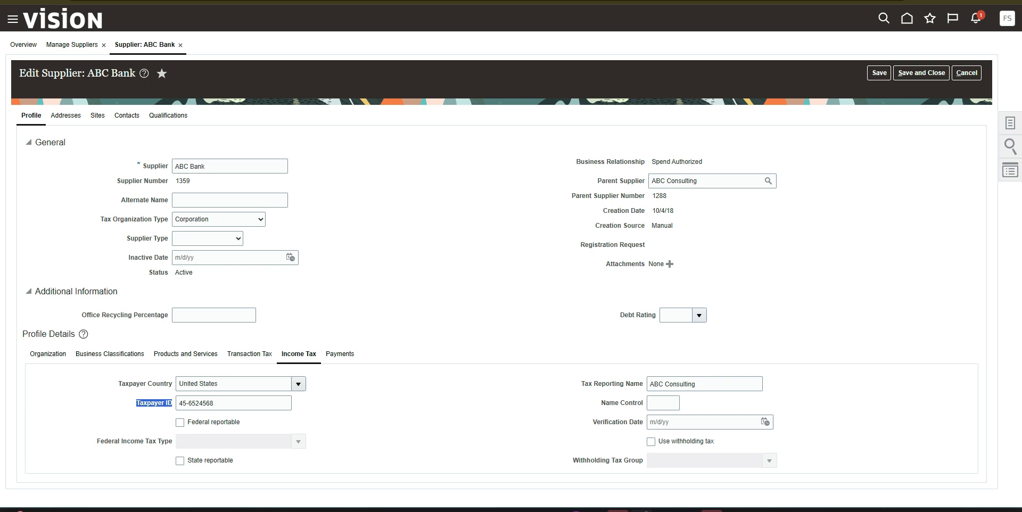
Enter ABC Consulting's taxpayer ID from the worksheet in ABC Bank's income tax details, save, and confirm that both suppliers share it.
{"action": "key", "text": "alt+Tab"}
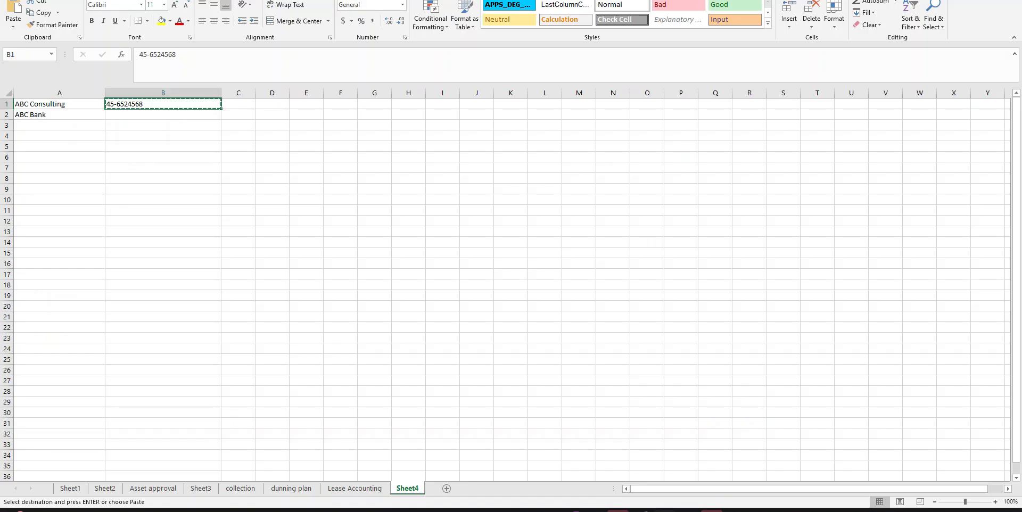
{"action": "key", "text": "alt+Tab"}
{"action": "key", "text": "Tab"}
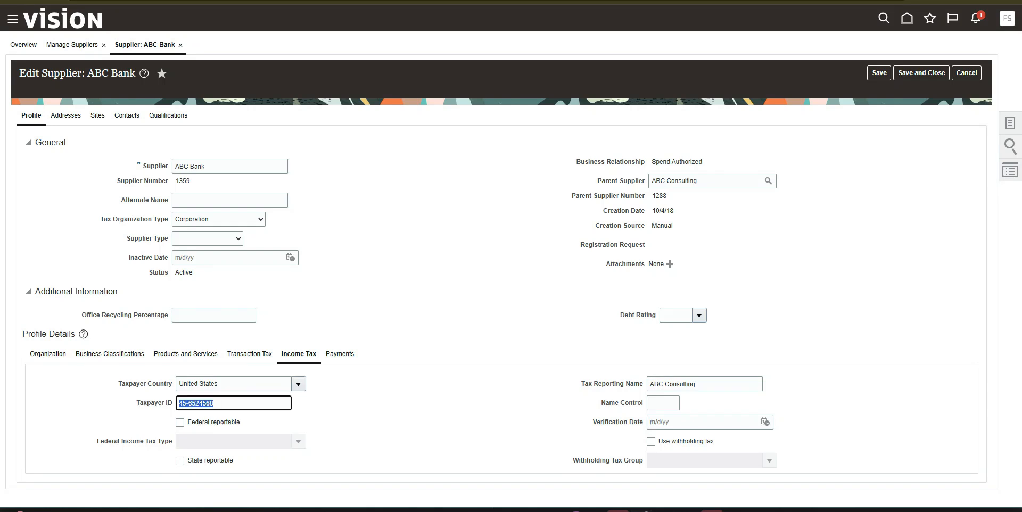
{"action": "key", "text": "ctrl+v"}
{"action": "left_click", "coordinate": [403, 417]}
{"action": "left_click", "coordinate": [879, 73]}
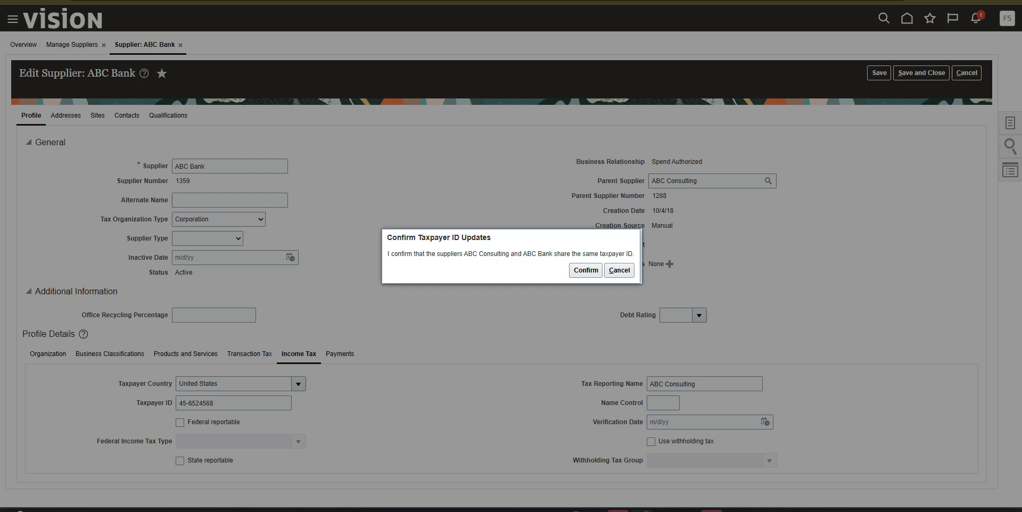
{"action": "left_click", "coordinate": [586, 270]}
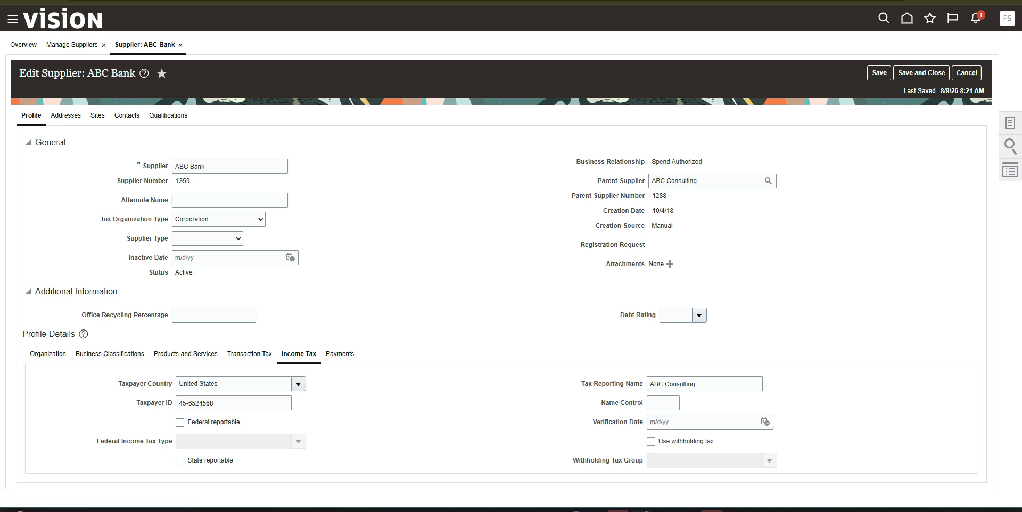
Display ABC Bank's transaction tax details, and save and close the supplier to return to the supplier search.
{"action": "left_click", "coordinate": [250, 354]}
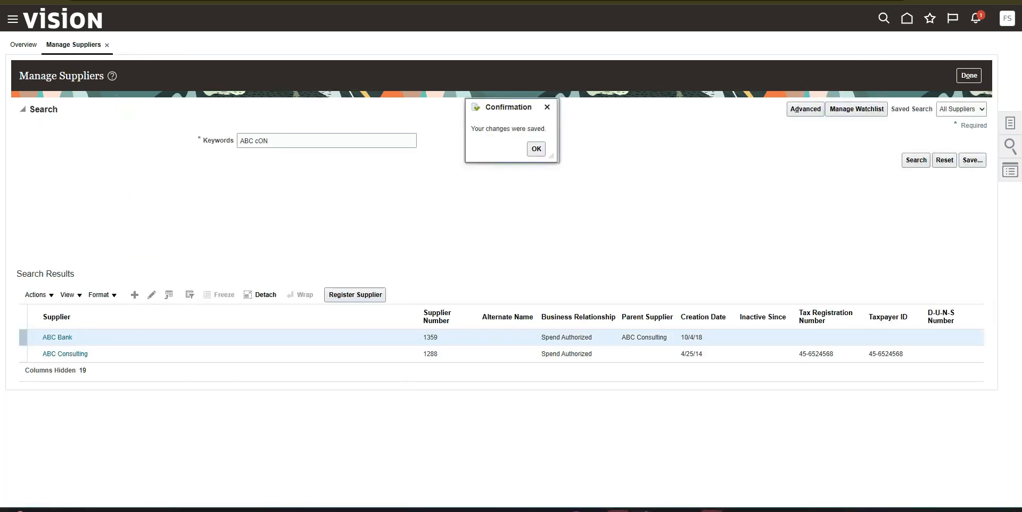
{"action": "left_click", "coordinate": [537, 149]}
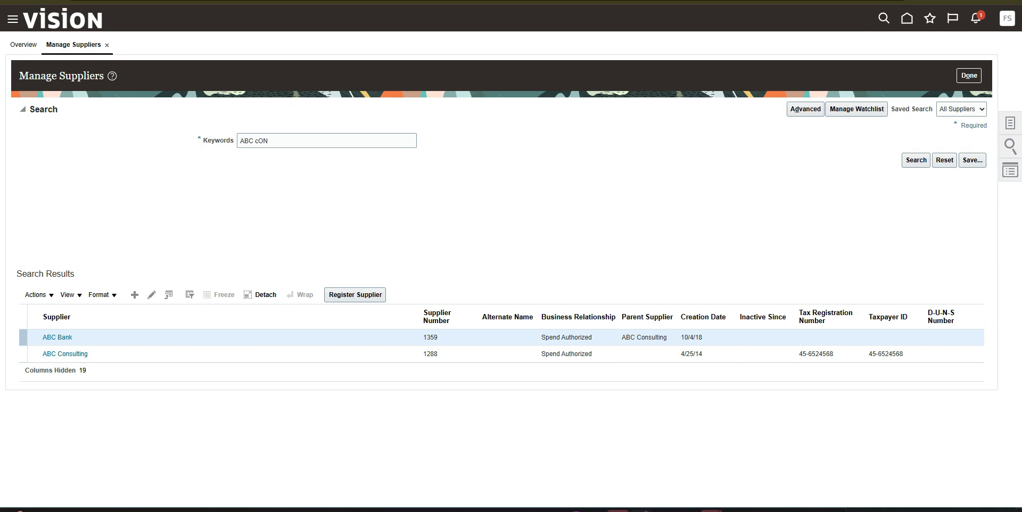